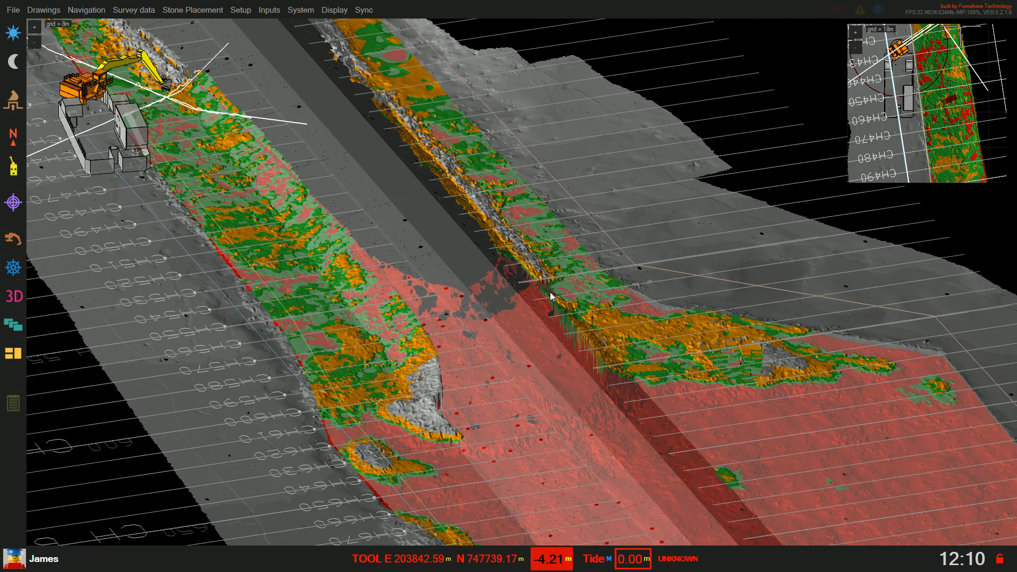
Orbit the 3D seabed survey, then switch to the split plan and excavator section view
{"action": "left_click_drag", "start_coordinate": [548, 293], "coordinate": [570, 314]}
{"action": "left_click_drag", "start_coordinate": [337, 235], "coordinate": [351, 314]}
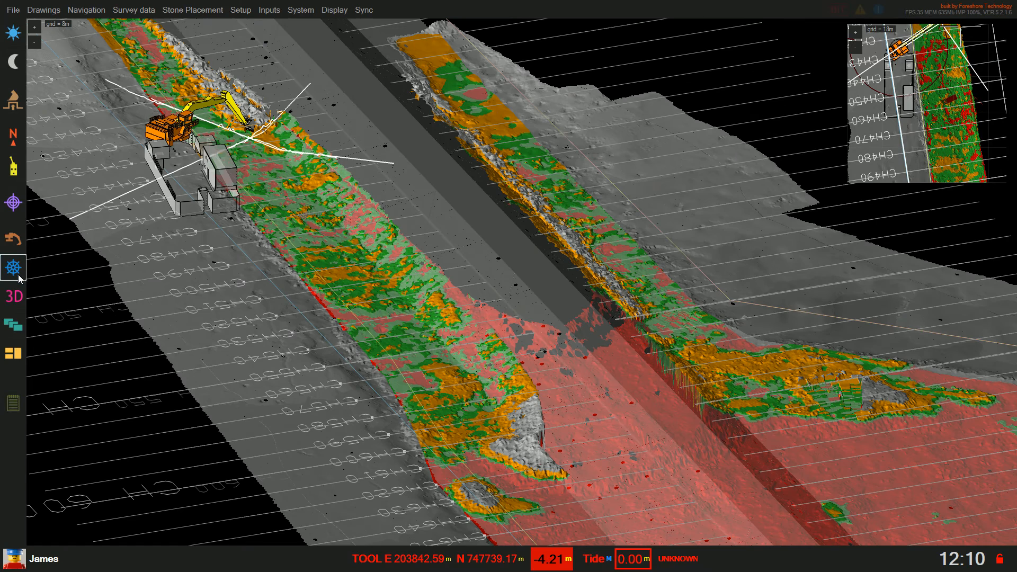
{"action": "left_click", "coordinate": [16, 239]}
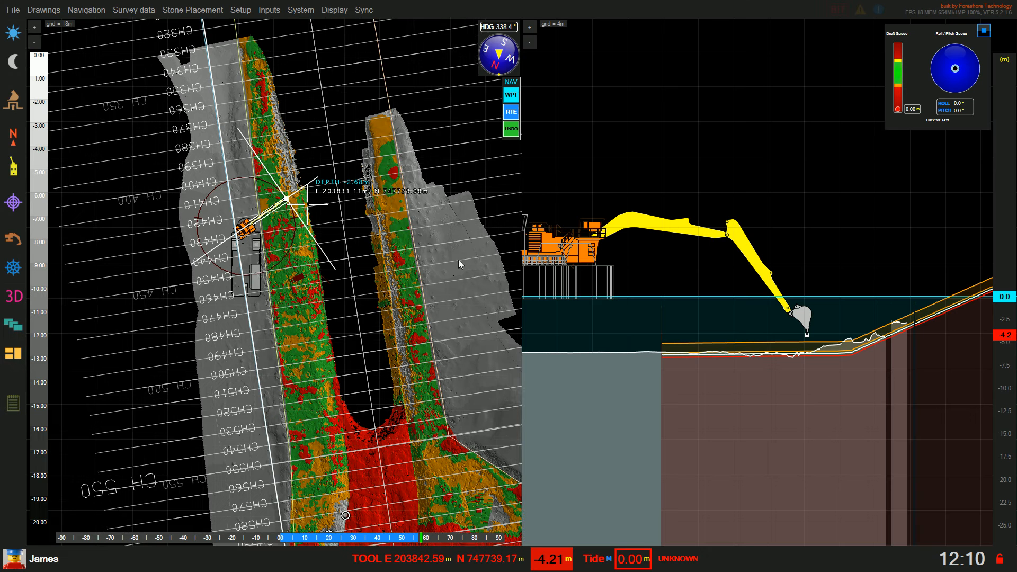
Zoom into the plan view and lock the operator screen against changes
{"action": "scroll", "coordinate": [371, 275], "scroll_direction": "up", "scroll_amount": 2}
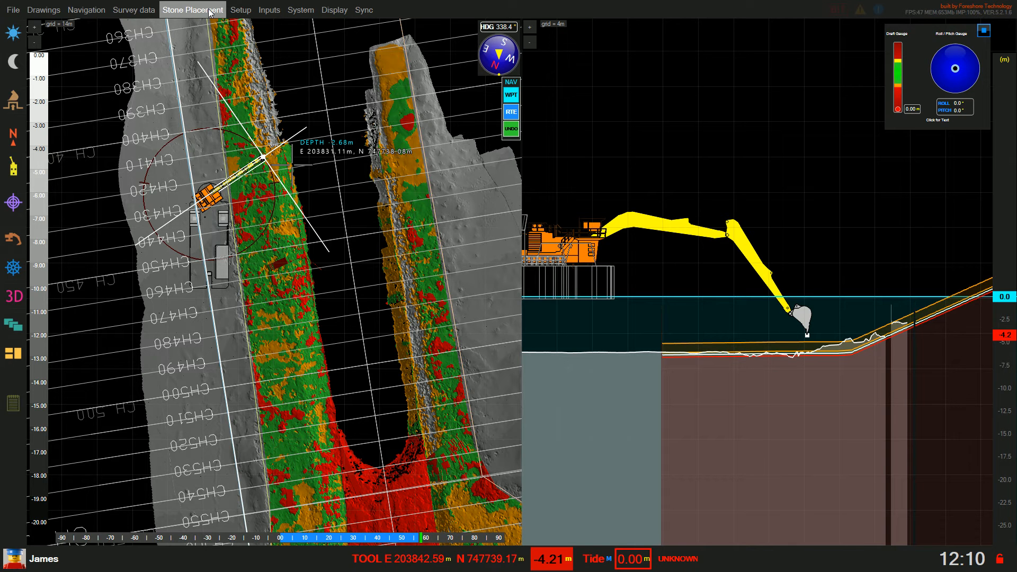
{"action": "left_click", "coordinate": [999, 560]}
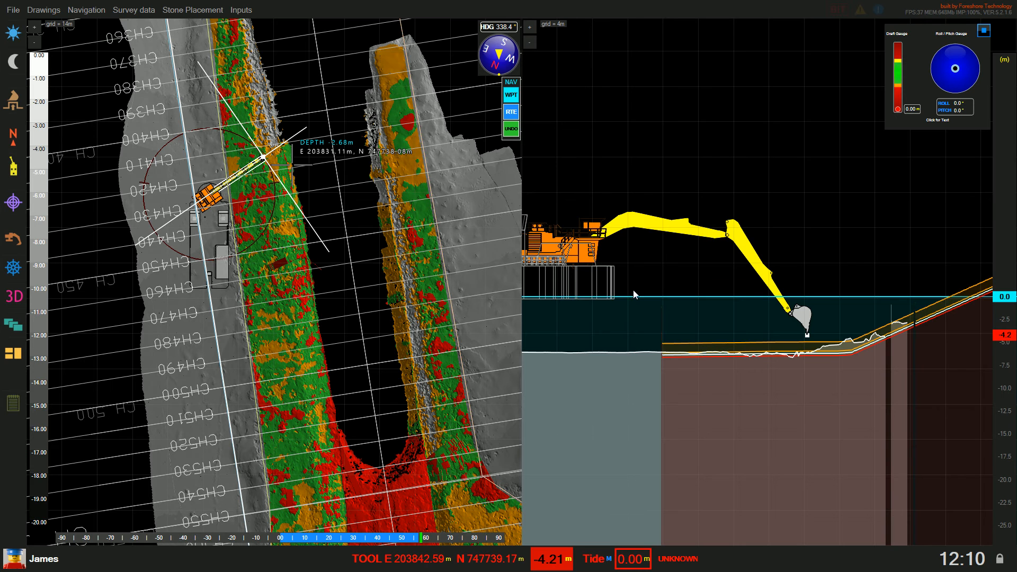
{"action": "left_click", "coordinate": [180, 10]}
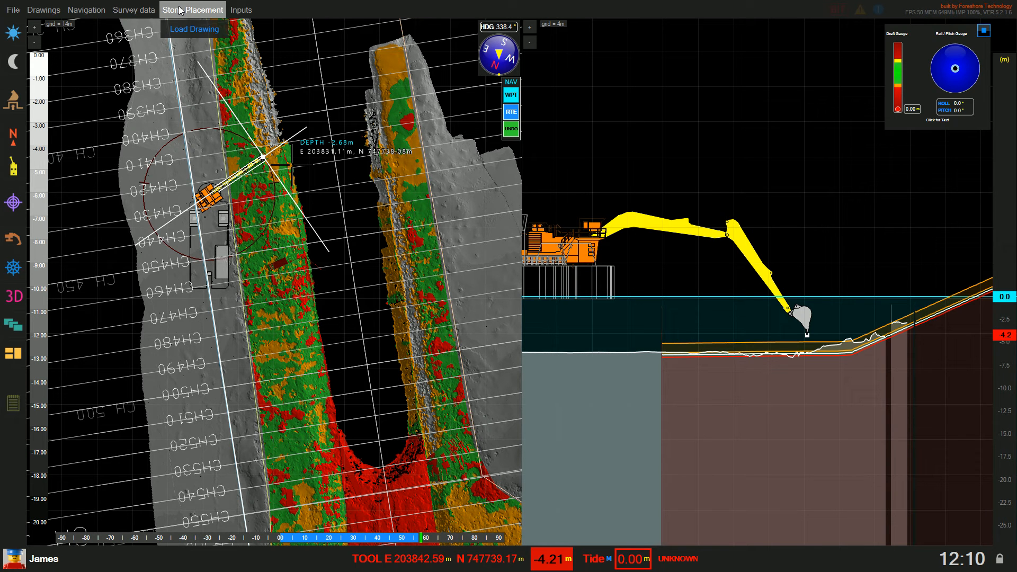
Load DRC-LAYER2.dwg as a stone placement drawing
{"action": "left_click", "coordinate": [198, 29]}
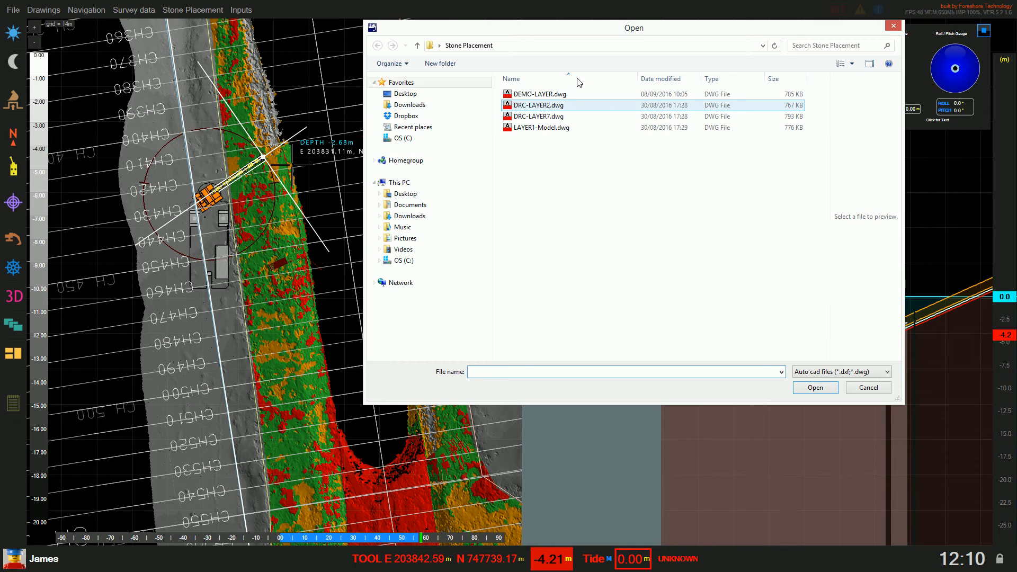
{"action": "left_click", "coordinate": [558, 109]}
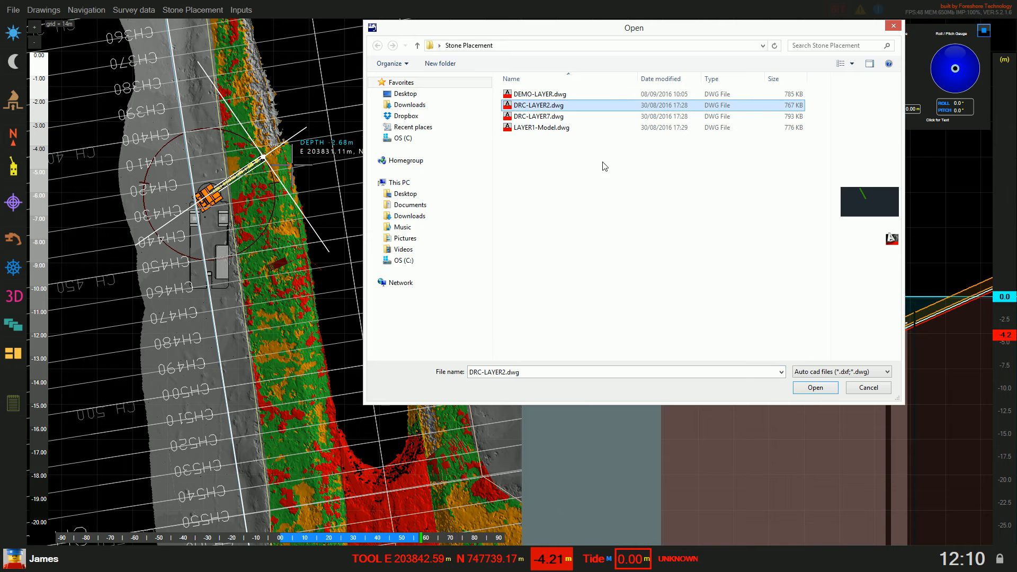
{"action": "left_click", "coordinate": [815, 388]}
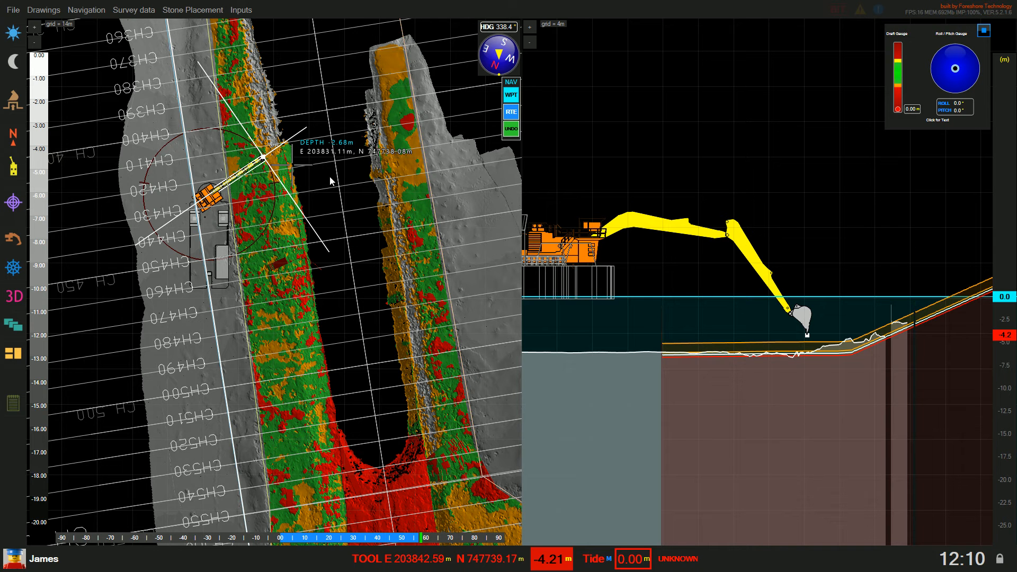
Load DRC-LAYER7.dwg as a second stone placement drawing
{"action": "left_click", "coordinate": [183, 11]}
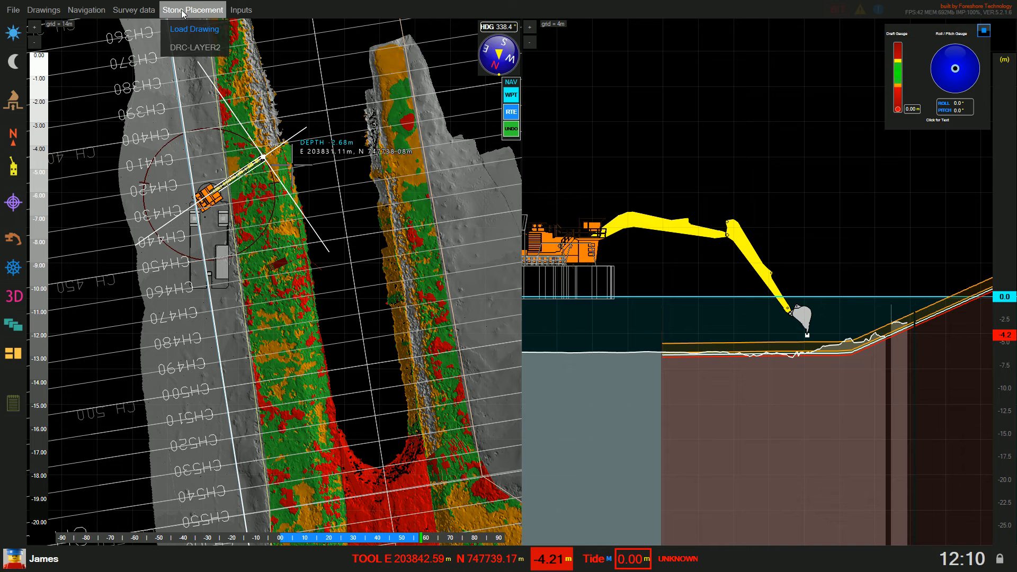
{"action": "left_click", "coordinate": [193, 29]}
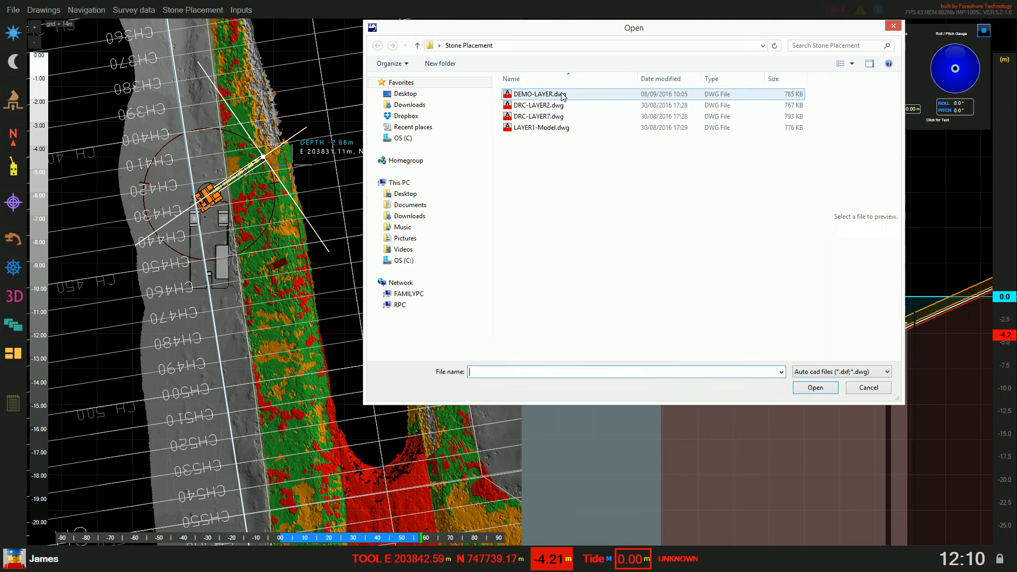
{"action": "left_click", "coordinate": [539, 116]}
{"action": "left_click", "coordinate": [818, 387]}
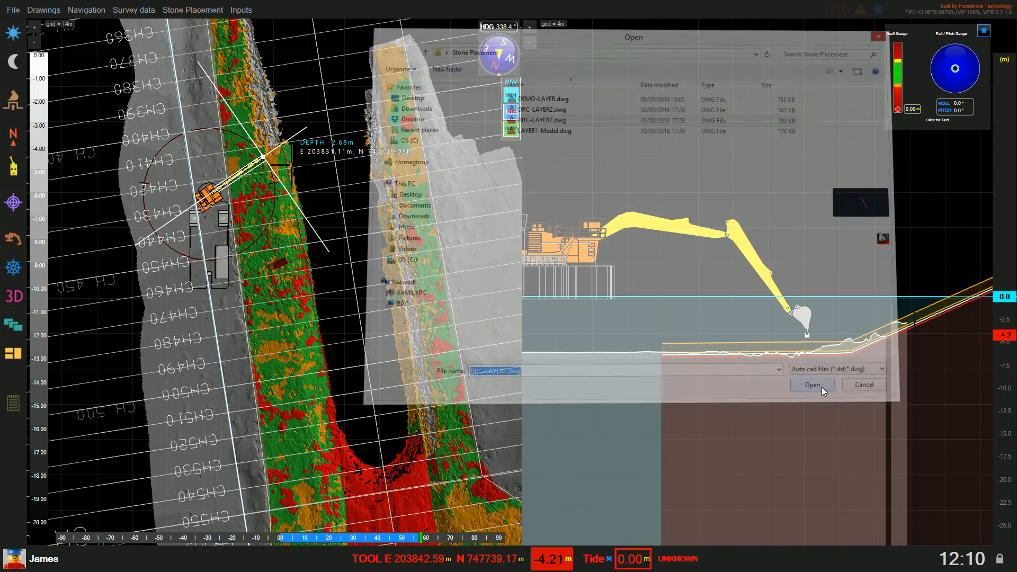
Load DEMO-LAYER.dwg as a third stone placement drawing
{"action": "left_click", "coordinate": [193, 11]}
{"action": "left_click", "coordinate": [193, 29]}
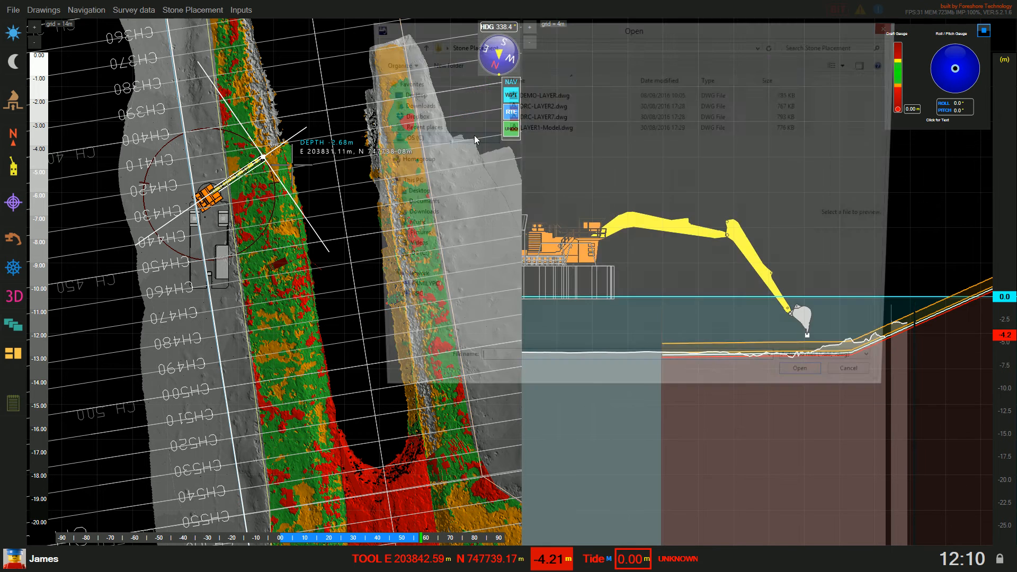
{"action": "left_click", "coordinate": [538, 94]}
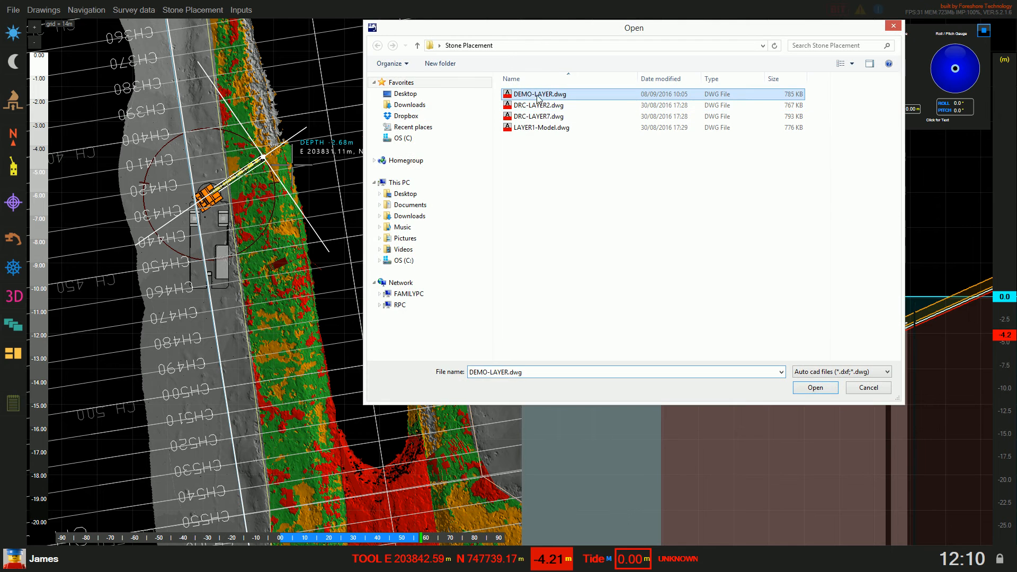
{"action": "left_click", "coordinate": [825, 388]}
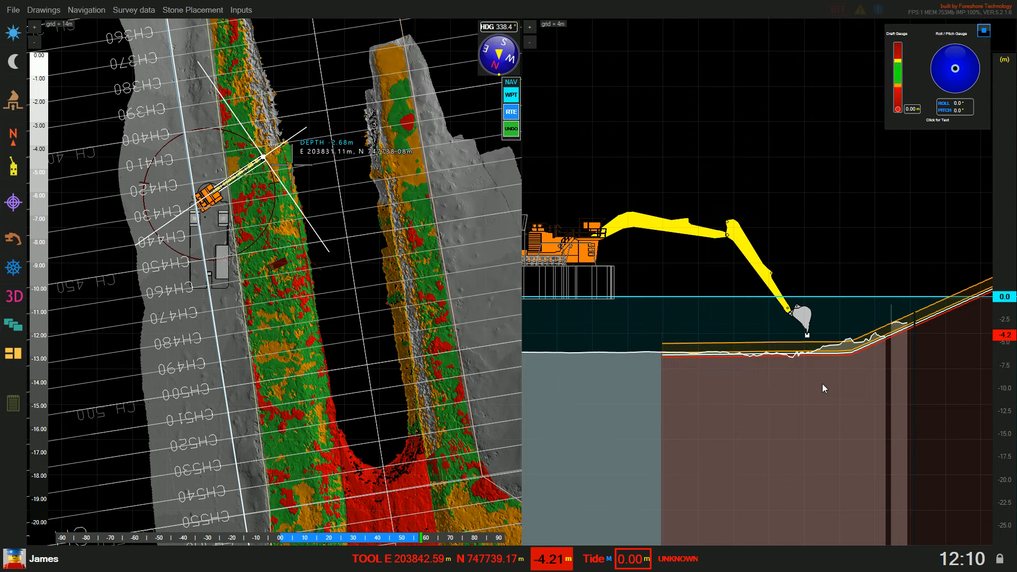
Tick DRC-LAYER2 so its stone grid appears on the plan map
{"action": "left_click", "coordinate": [221, 9]}
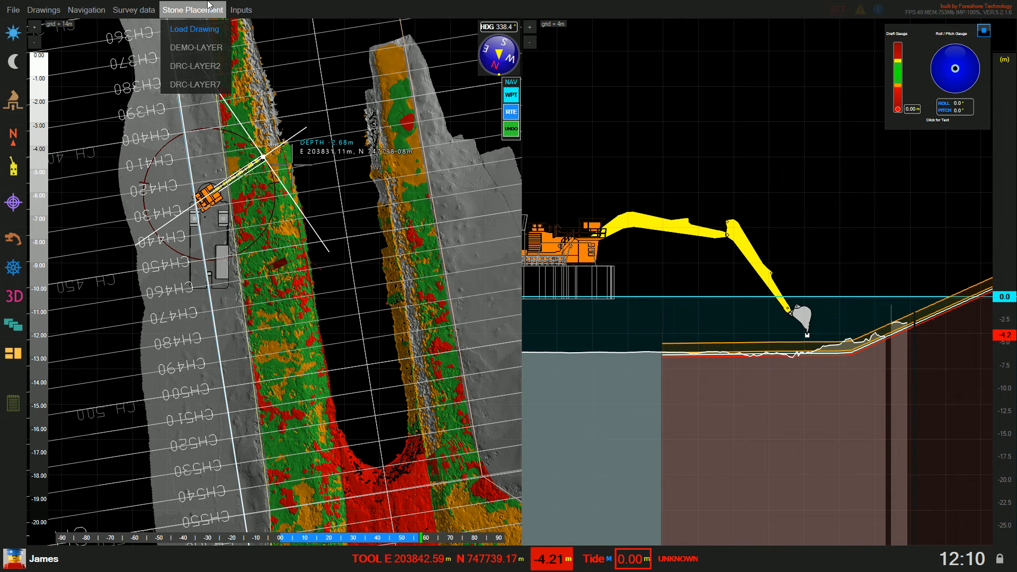
{"action": "left_click", "coordinate": [205, 68]}
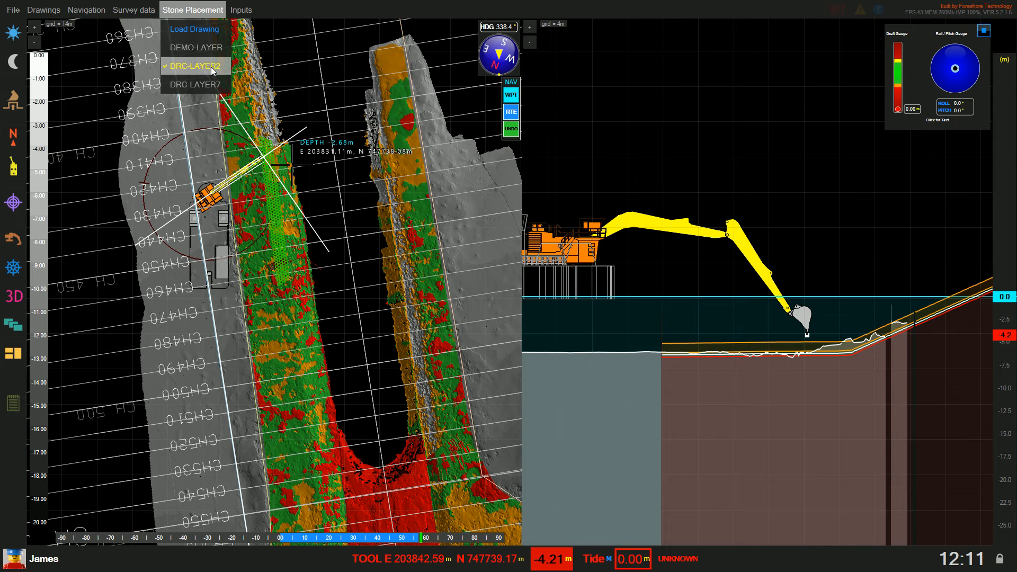
{"action": "mouse_move", "coordinate": [198, 10]}
{"action": "left_click", "coordinate": [342, 212]}
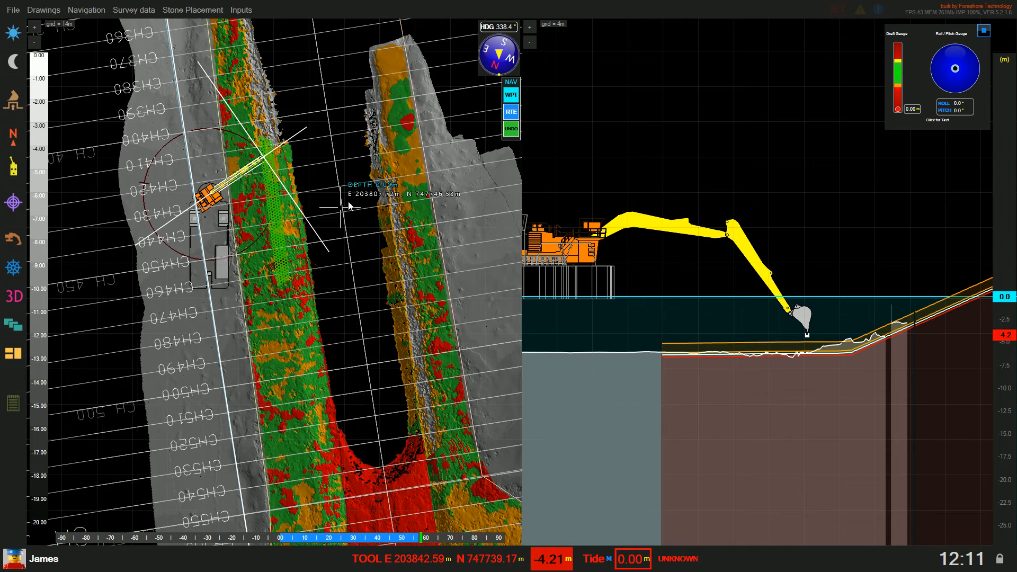
Pan and zoom the plan view onto the green hexagon grid beside the excavator
{"action": "left_click_drag", "start_coordinate": [348, 202], "coordinate": [396, 238]}
{"action": "scroll", "coordinate": [395, 238], "scroll_direction": "up", "scroll_amount": 6}
{"action": "left_click_drag", "start_coordinate": [316, 178], "coordinate": [276, 257]}
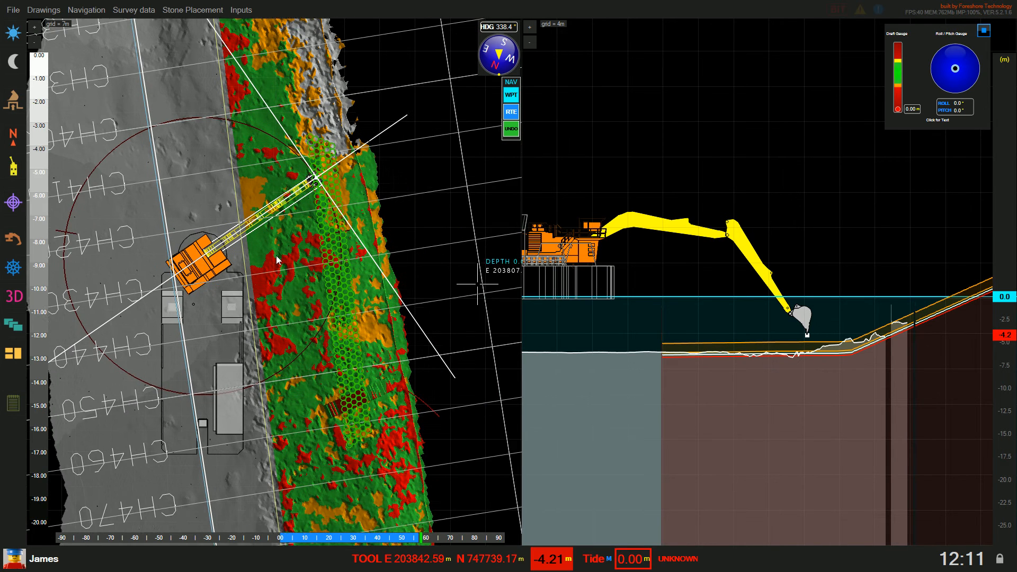
{"action": "scroll", "coordinate": [275, 255], "scroll_direction": "up", "scroll_amount": 3}
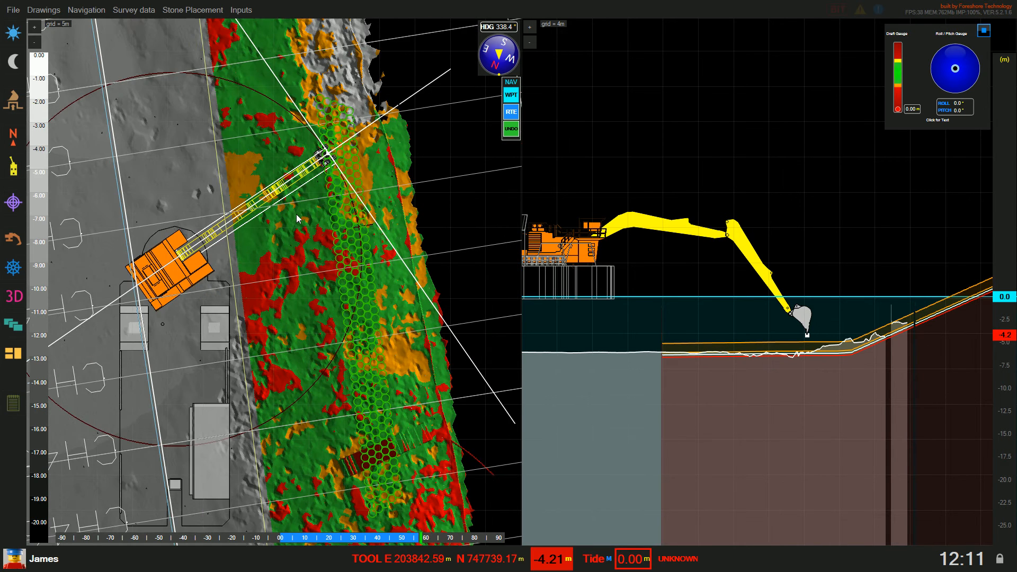
{"action": "left_click_drag", "start_coordinate": [315, 209], "coordinate": [262, 286]}
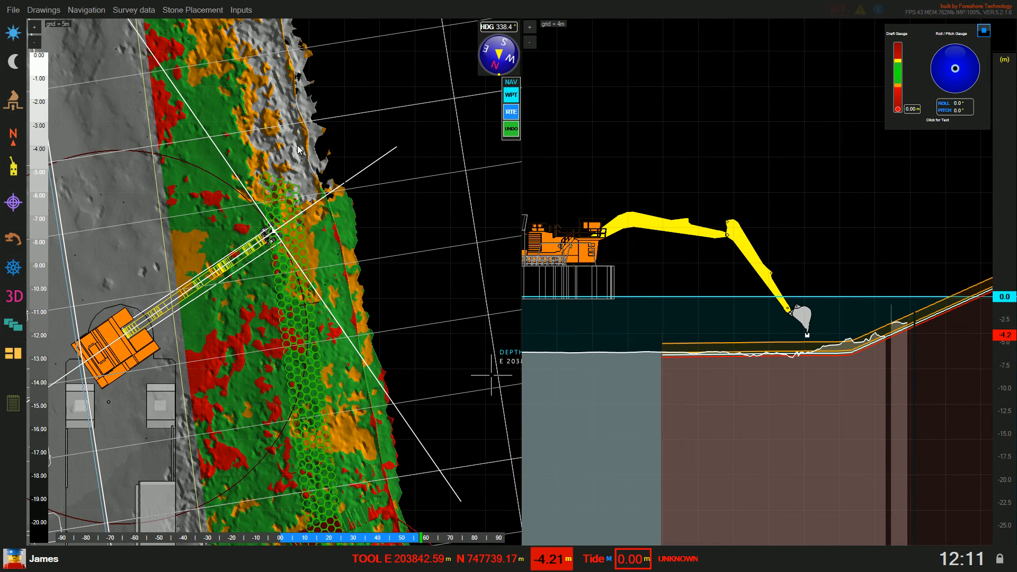
{"action": "scroll", "coordinate": [301, 241], "scroll_direction": "up", "scroll_amount": 3}
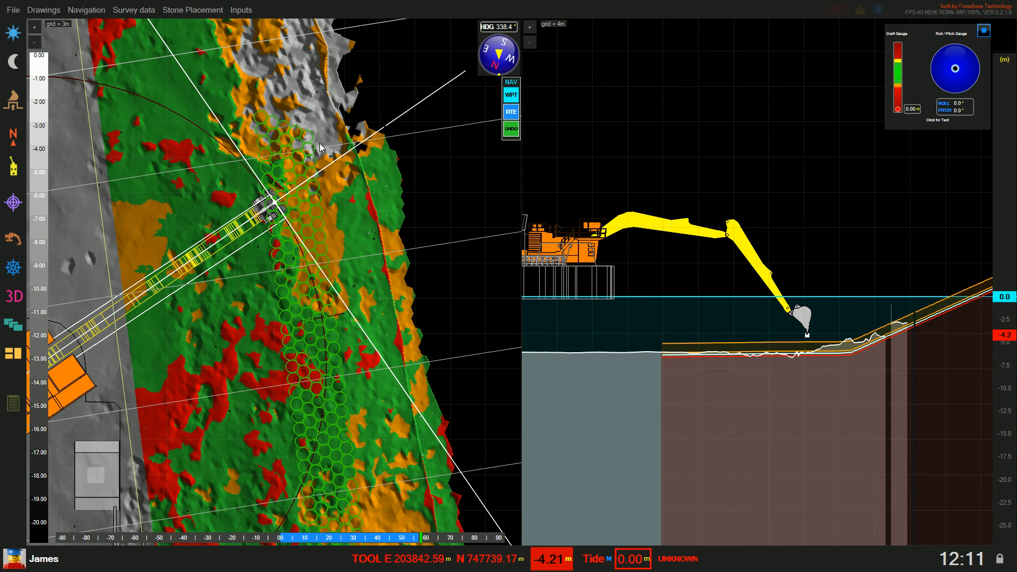
{"action": "left_click_drag", "start_coordinate": [383, 288], "coordinate": [373, 230]}
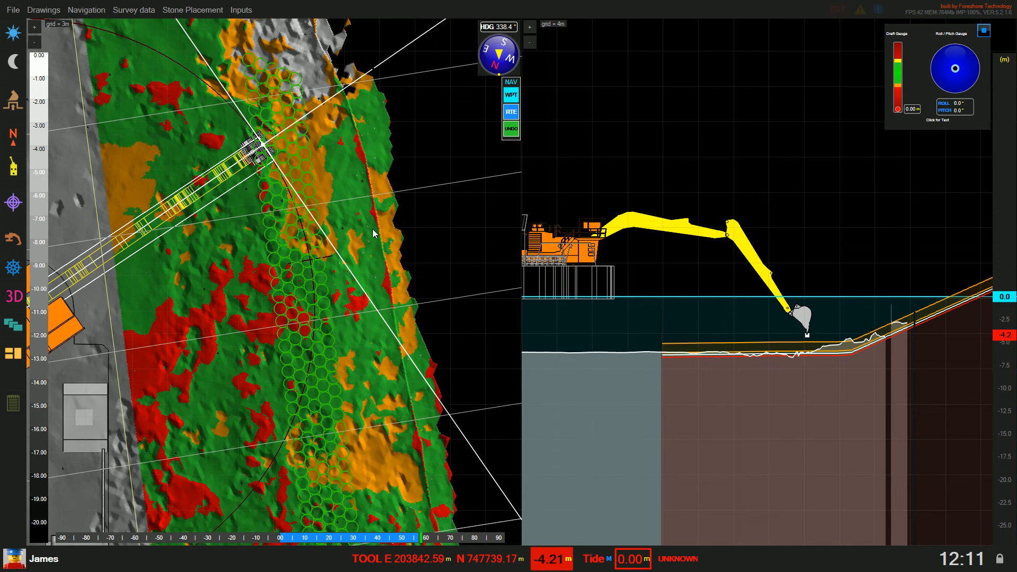
{"action": "scroll", "coordinate": [371, 253], "scroll_direction": "down", "scroll_amount": 2}
{"action": "left_click", "coordinate": [133, 10]}
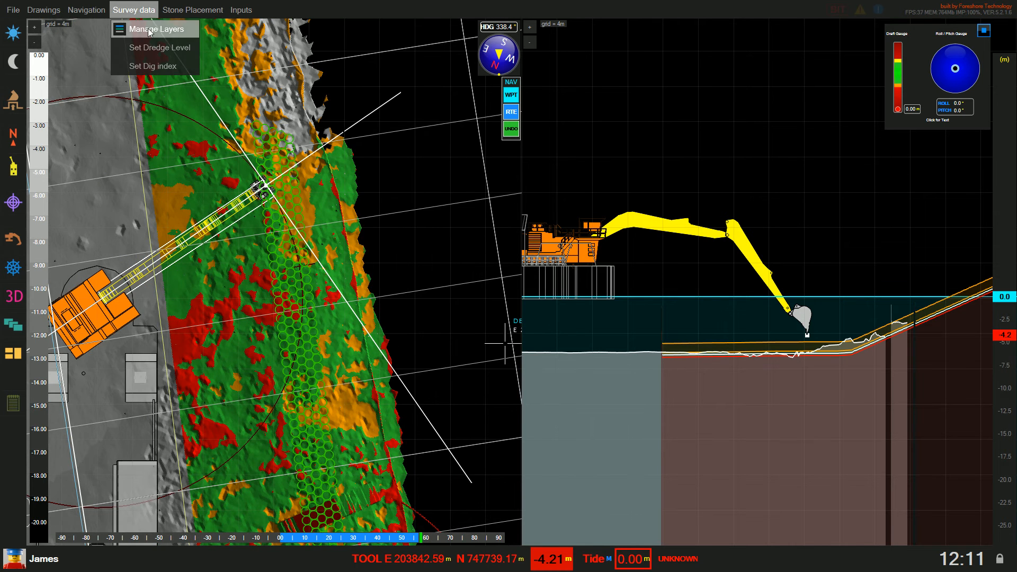
In the layer manager, set the In survey layer's opacity to 0.25
{"action": "left_click", "coordinate": [149, 30]}
{"action": "left_click_drag", "start_coordinate": [469, 117], "coordinate": [607, 112]}
{"action": "left_click", "coordinate": [769, 133]}
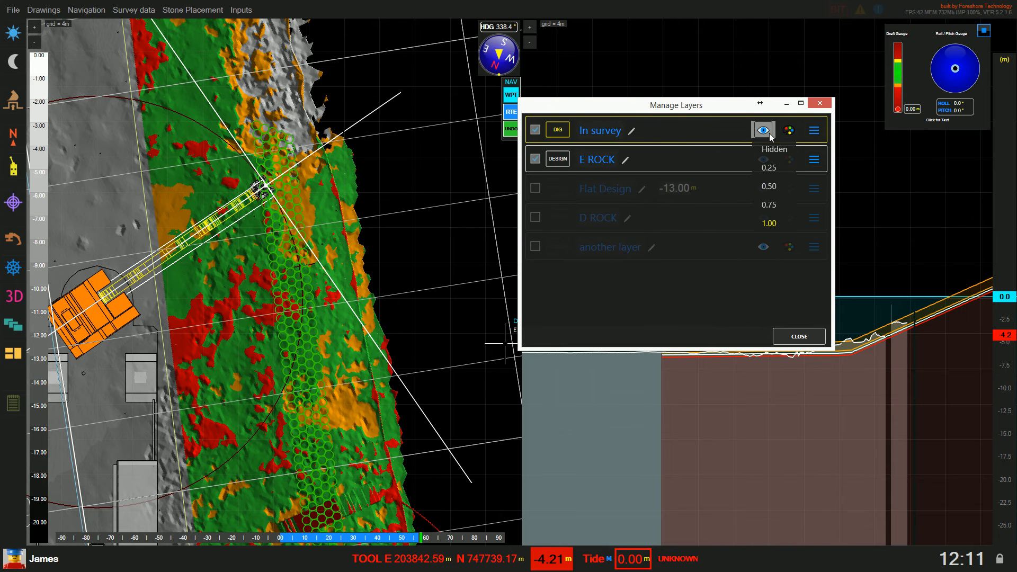
{"action": "left_click", "coordinate": [773, 165]}
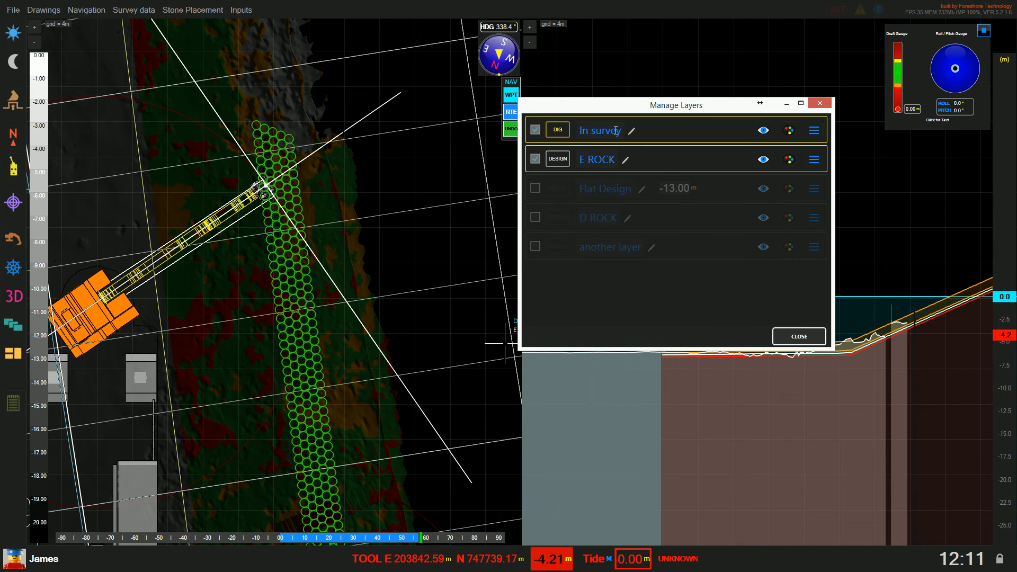
{"action": "left_click", "coordinate": [801, 336]}
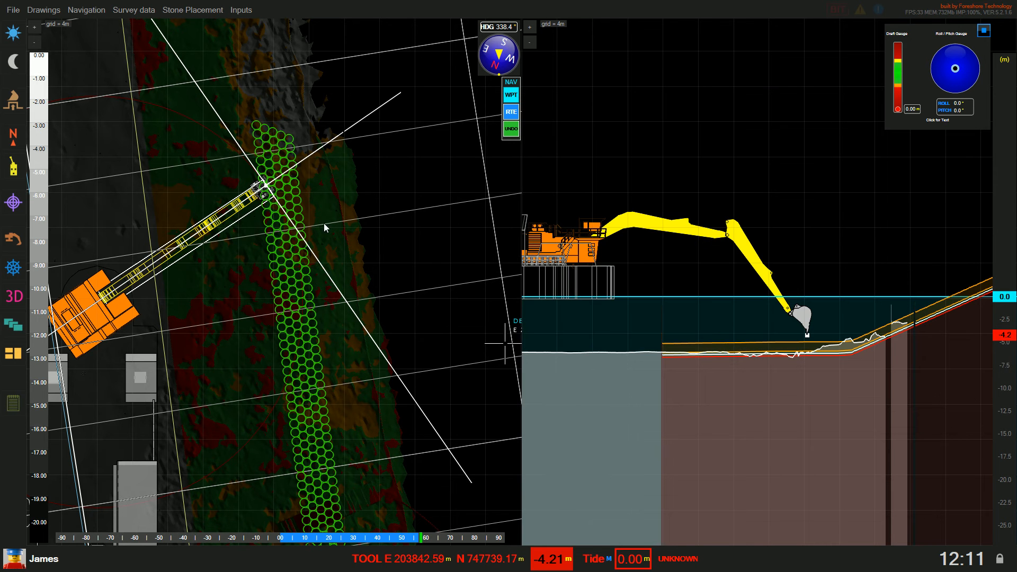
Pan and zoom the plan view in on the excavator tool over the grid
{"action": "left_click_drag", "start_coordinate": [348, 221], "coordinate": [369, 219]}
{"action": "scroll", "coordinate": [335, 175], "scroll_direction": "up", "scroll_amount": 3}
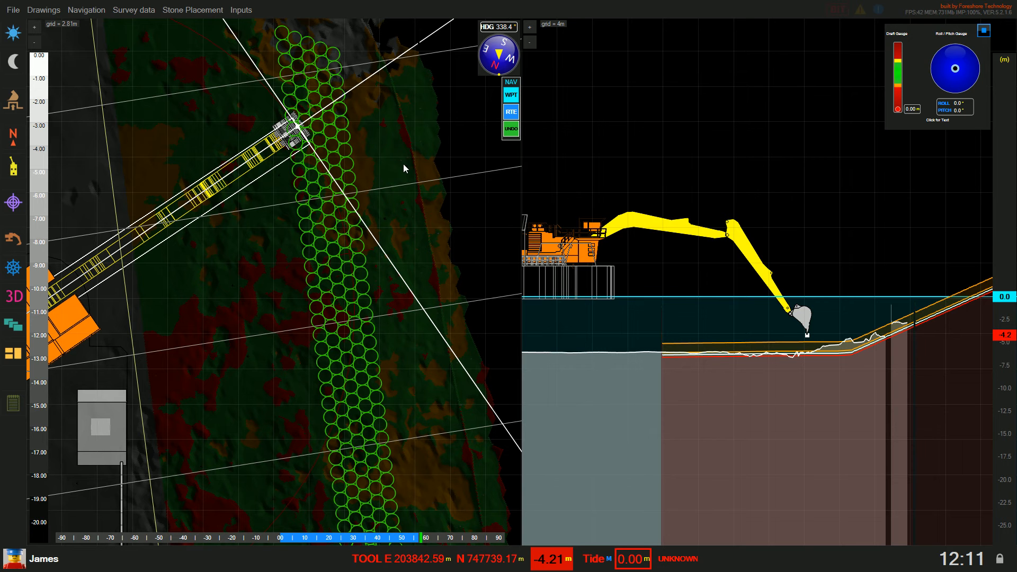
{"action": "left_click_drag", "start_coordinate": [402, 164], "coordinate": [398, 188]}
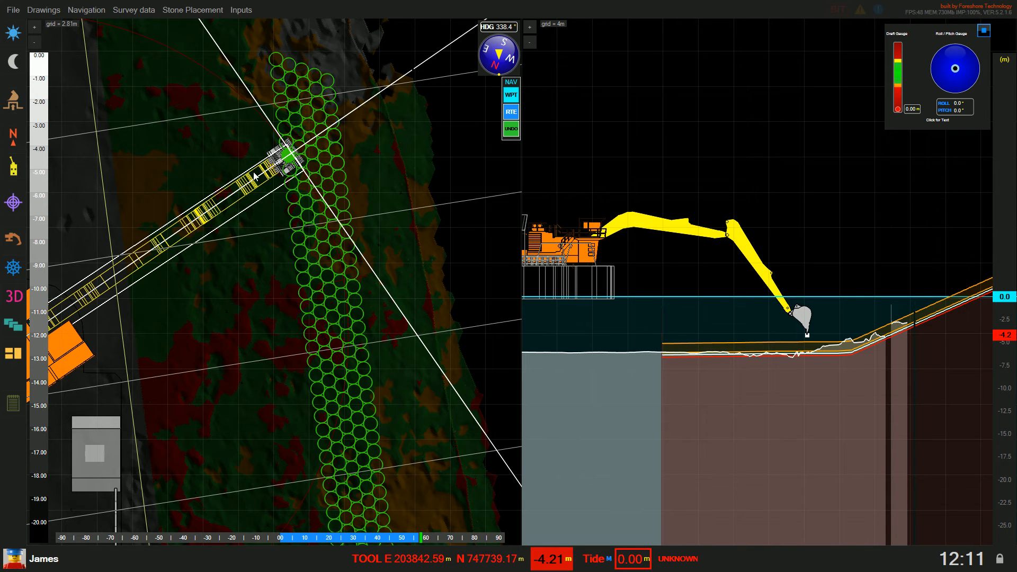
{"action": "left_click_drag", "start_coordinate": [257, 177], "coordinate": [294, 204]}
{"action": "scroll", "coordinate": [339, 191], "scroll_direction": "up", "scroll_amount": 3}
{"action": "left_click_drag", "start_coordinate": [342, 174], "coordinate": [275, 281]}
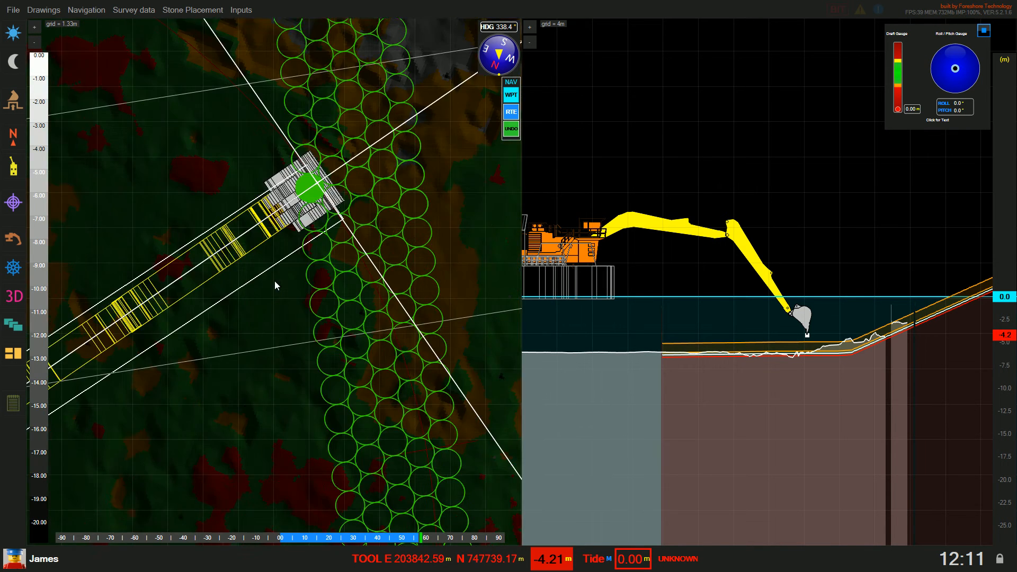
{"action": "scroll", "coordinate": [275, 281], "scroll_direction": "up", "scroll_amount": 2}
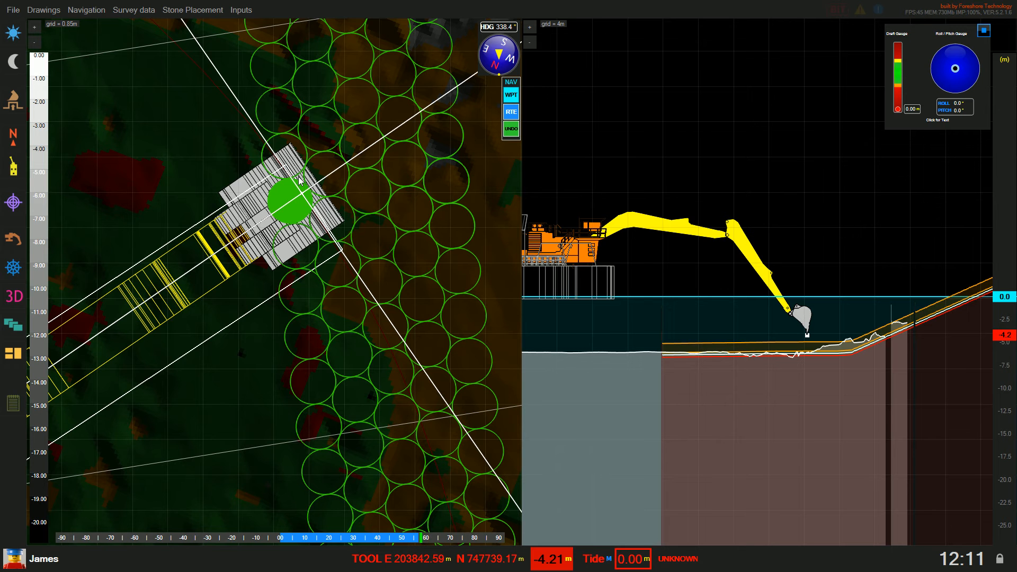
{"action": "left_click_drag", "start_coordinate": [303, 214], "coordinate": [297, 184]}
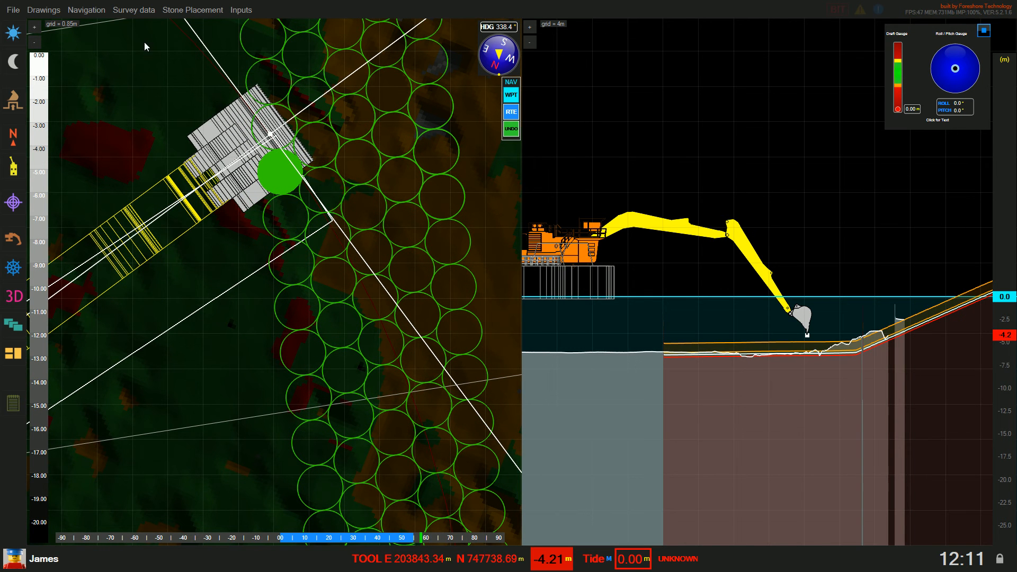
Mark the stones at the tool position as placed, then zoom back out
{"action": "left_click", "coordinate": [13, 106]}
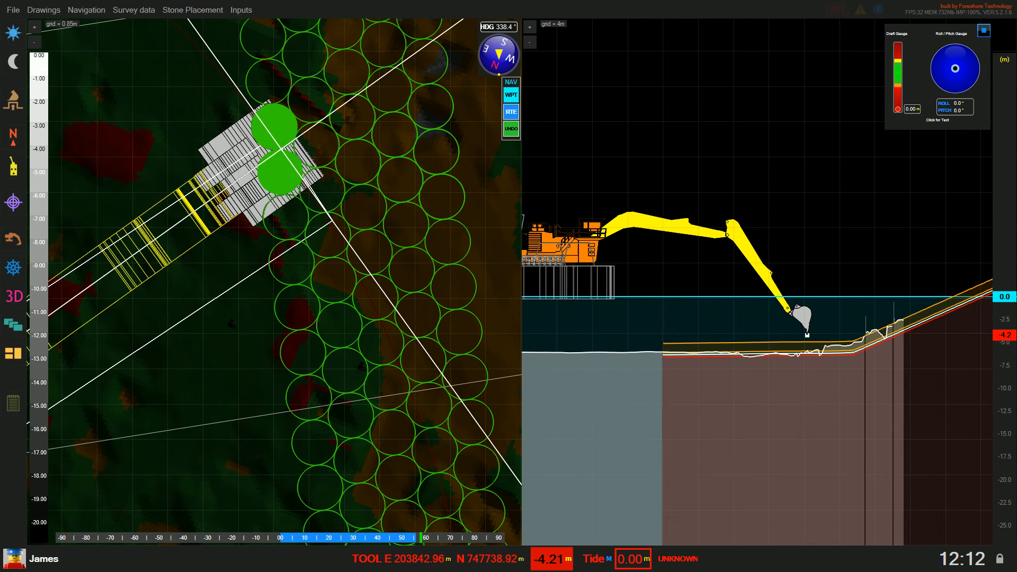
{"action": "left_click", "coordinate": [14, 103]}
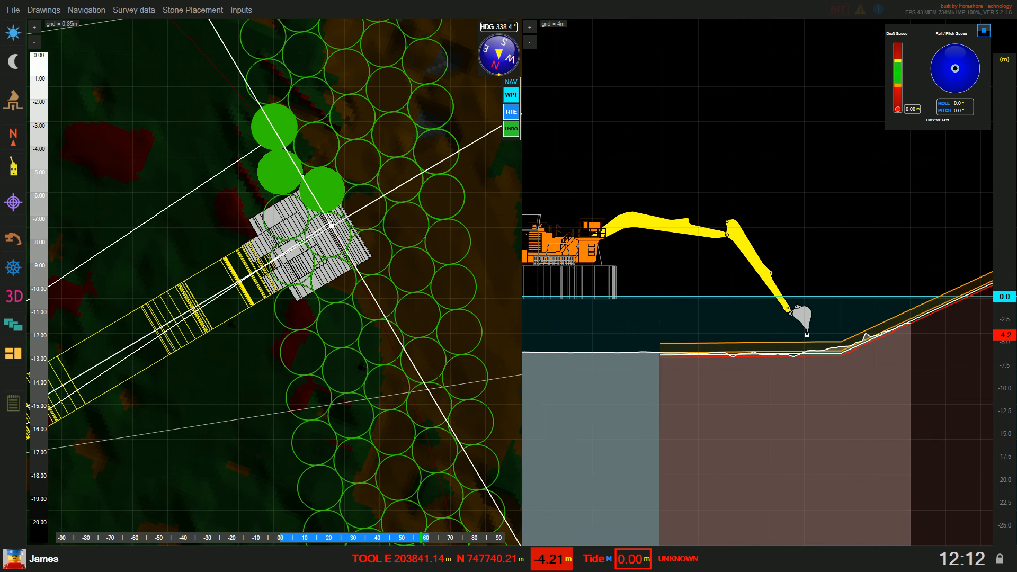
{"action": "left_click", "coordinate": [13, 102]}
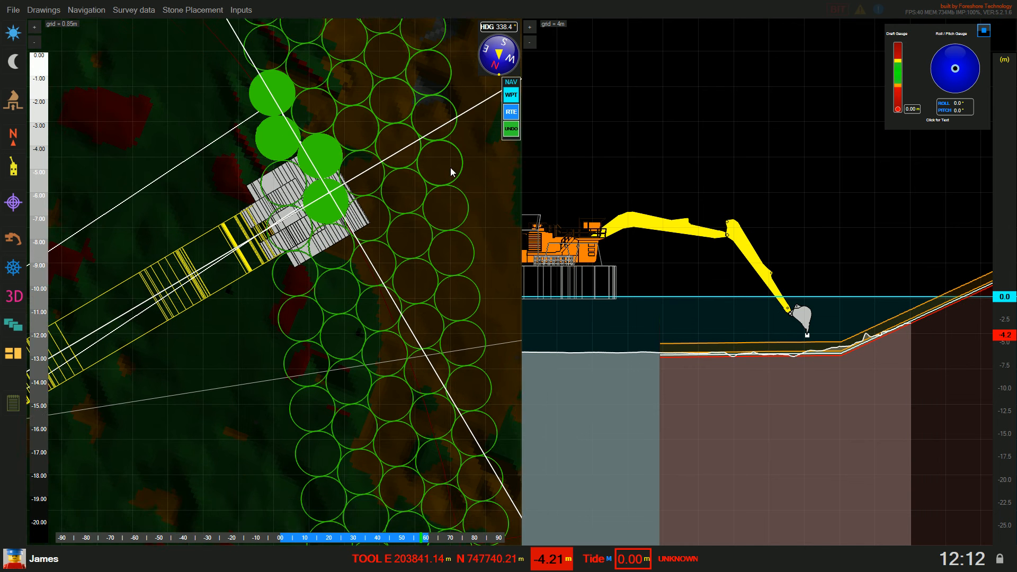
{"action": "scroll", "coordinate": [425, 195], "scroll_direction": "down", "scroll_amount": 3}
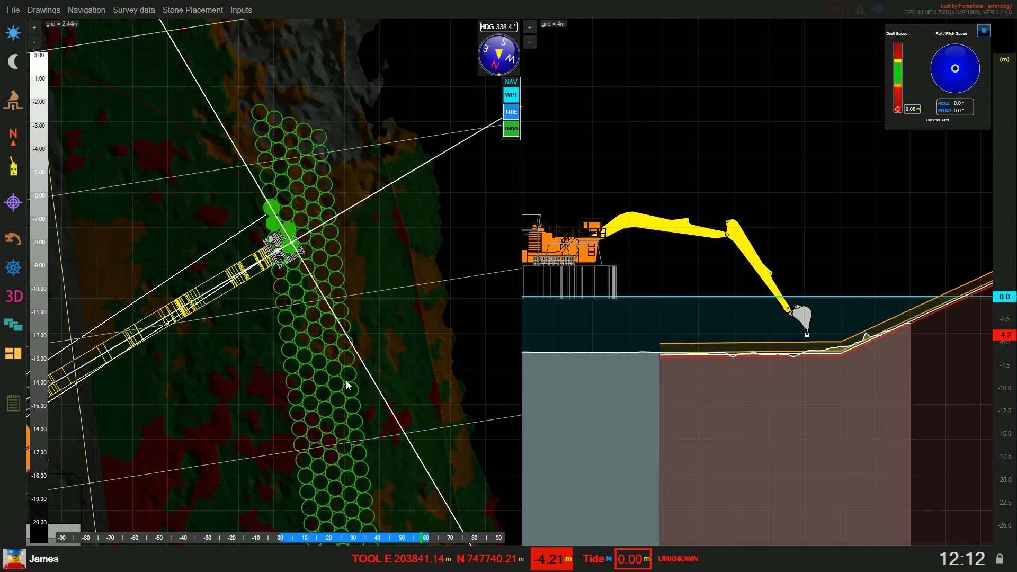
{"action": "left_click_drag", "start_coordinate": [346, 381], "coordinate": [339, 231]}
{"action": "scroll", "coordinate": [293, 150], "scroll_direction": "down", "scroll_amount": 2}
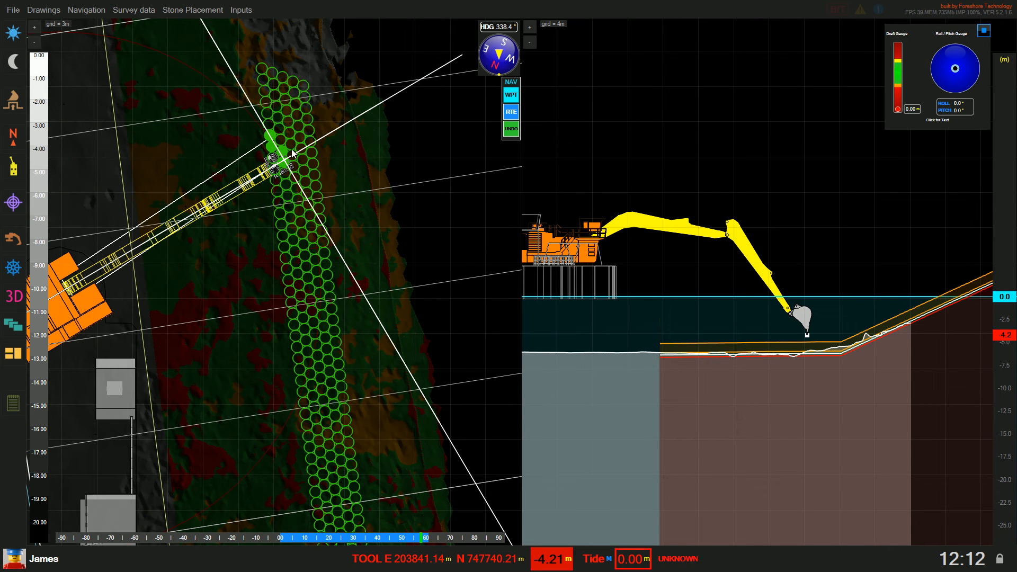
Make DRC-LAYER7 the active stone grid, briefly trying DRC-LAYER2 in between
{"action": "left_click", "coordinate": [176, 13]}
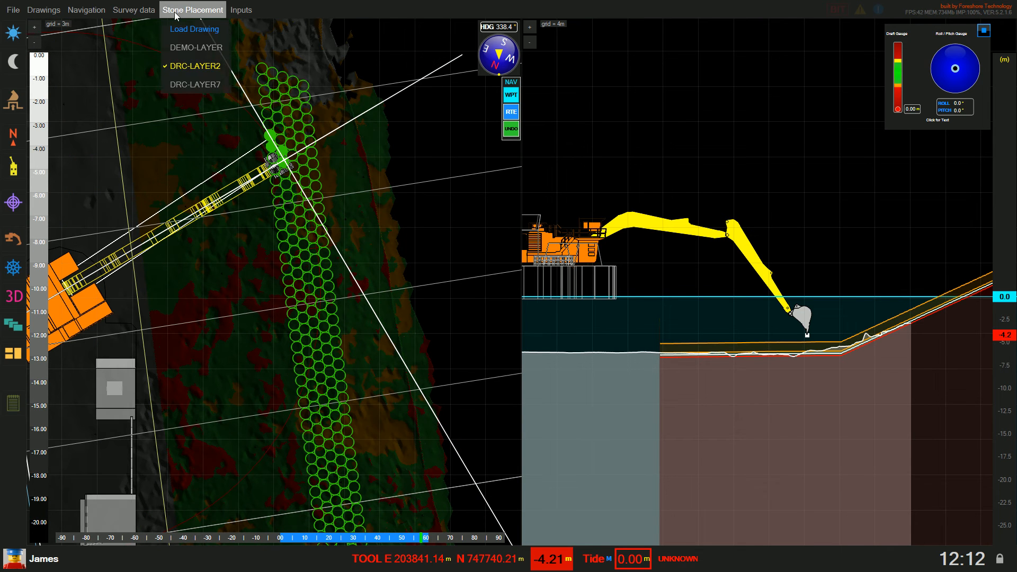
{"action": "left_click", "coordinate": [205, 83]}
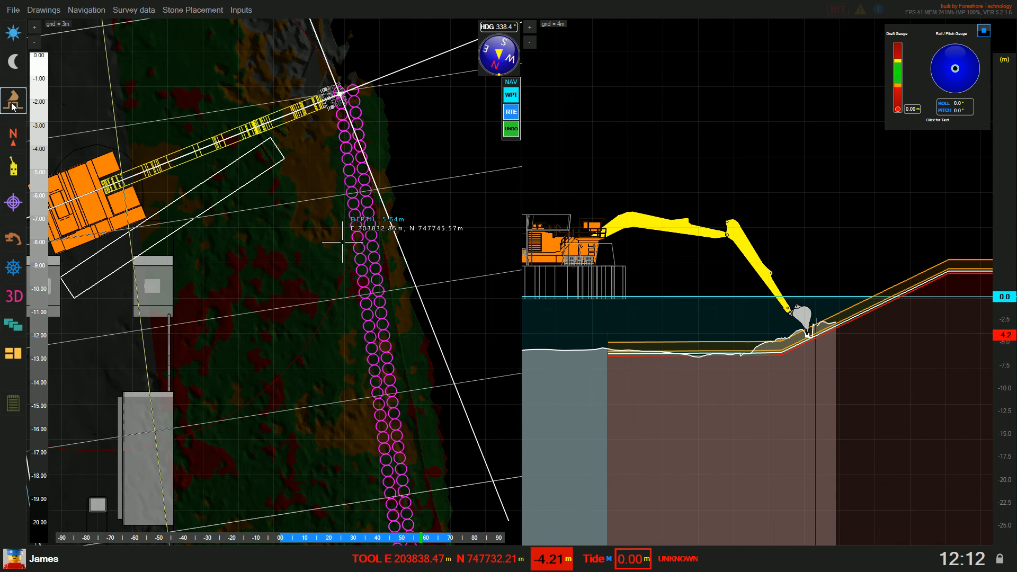
{"action": "scroll", "coordinate": [429, 239], "scroll_direction": "up", "scroll_amount": 3}
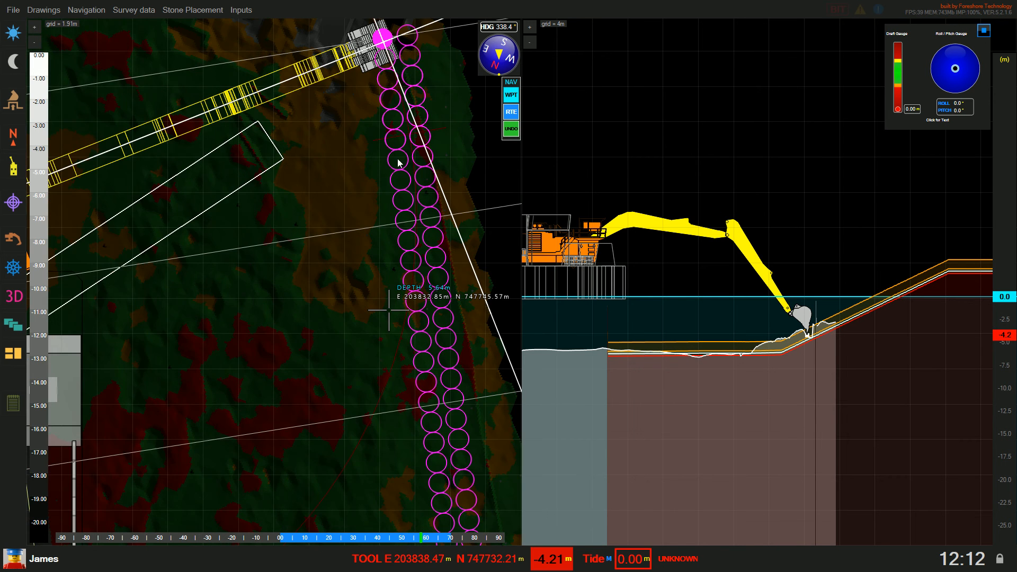
{"action": "scroll", "coordinate": [398, 161], "scroll_direction": "down", "scroll_amount": 5}
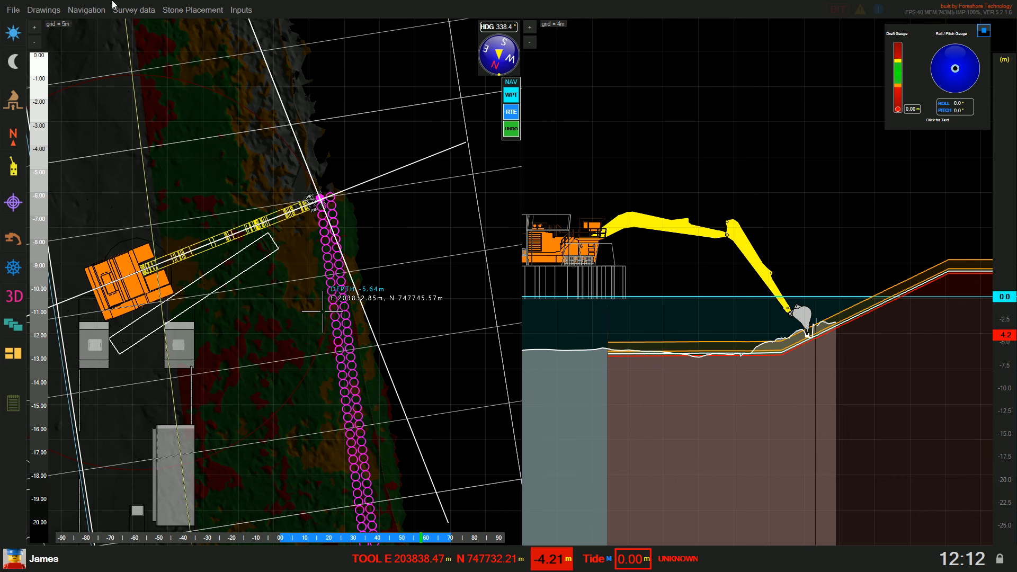
{"action": "left_click", "coordinate": [192, 10]}
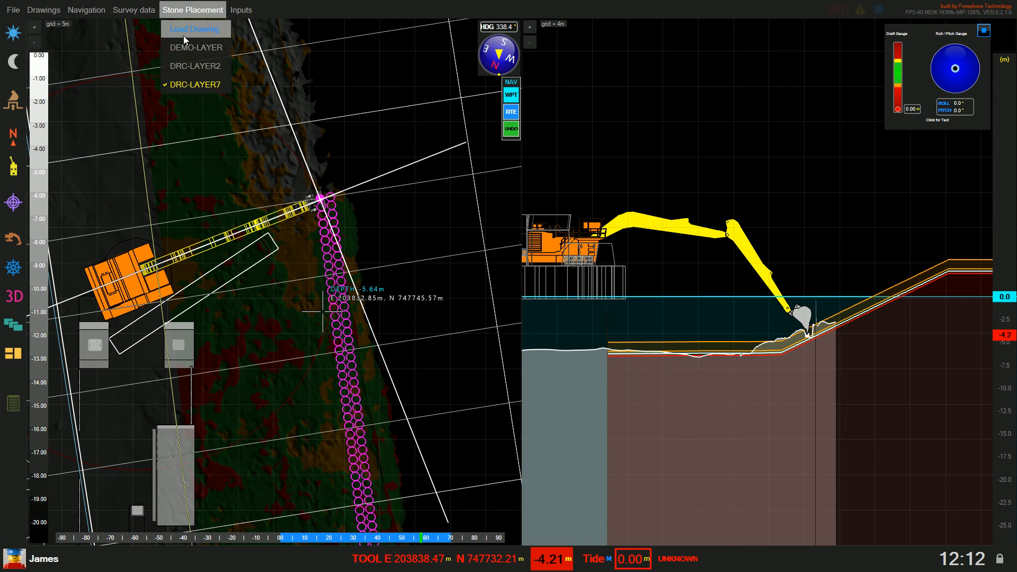
{"action": "left_click", "coordinate": [192, 67]}
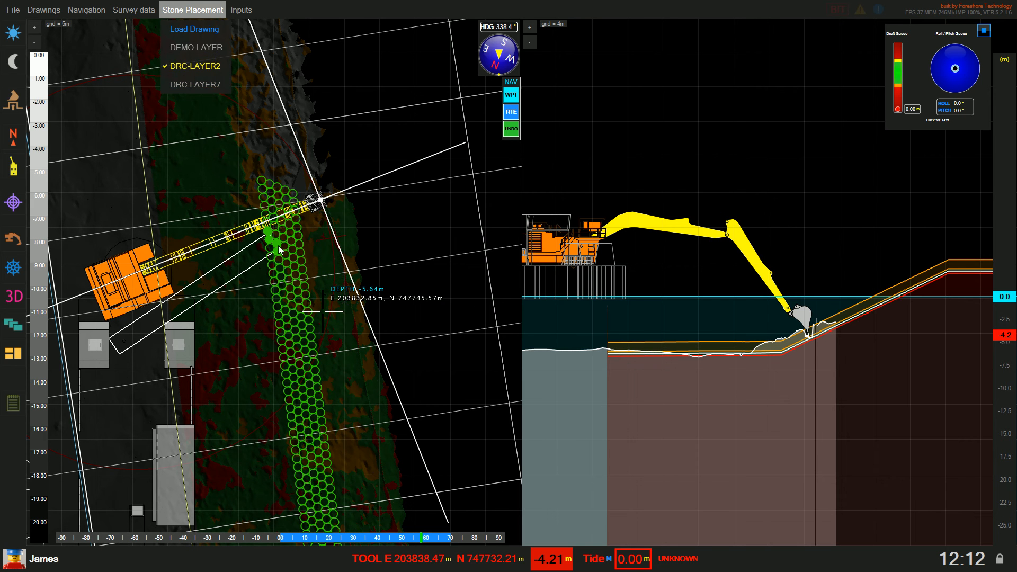
{"action": "left_click", "coordinate": [206, 83]}
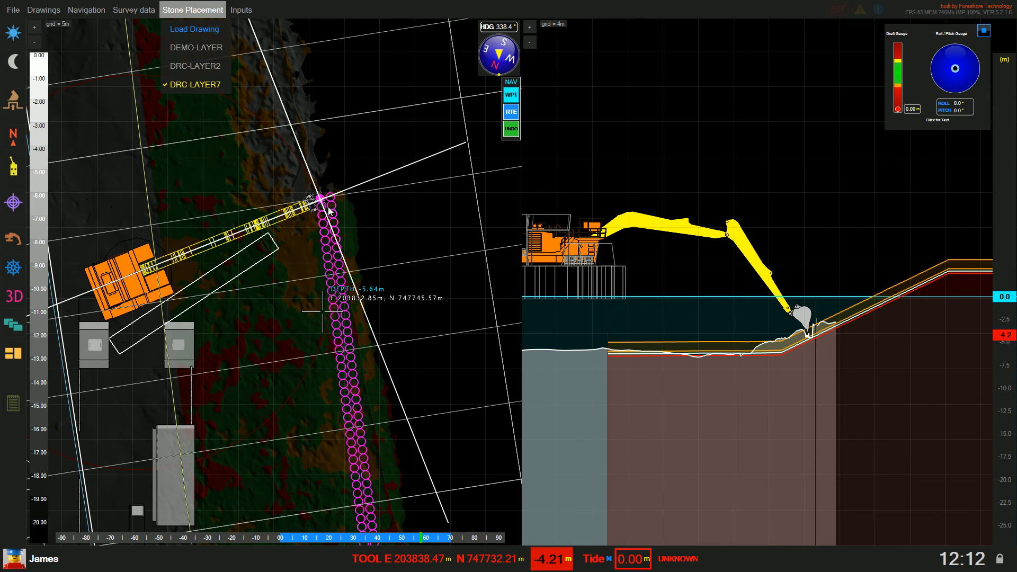
{"action": "left_click", "coordinate": [371, 206]}
{"action": "scroll", "coordinate": [392, 277], "scroll_direction": "up", "scroll_amount": 3}
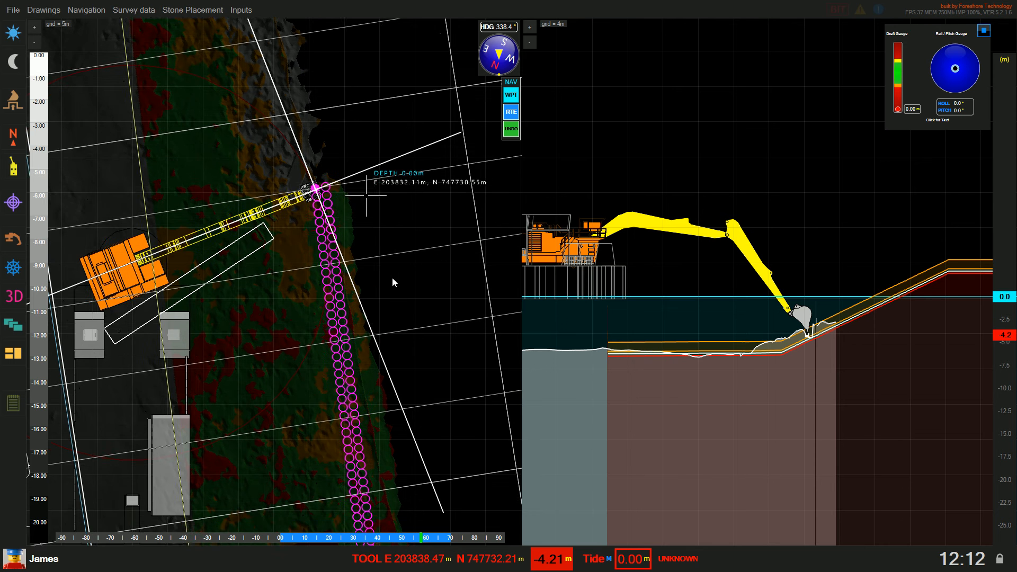
{"action": "scroll", "coordinate": [325, 234], "scroll_direction": "down", "scroll_amount": 2}
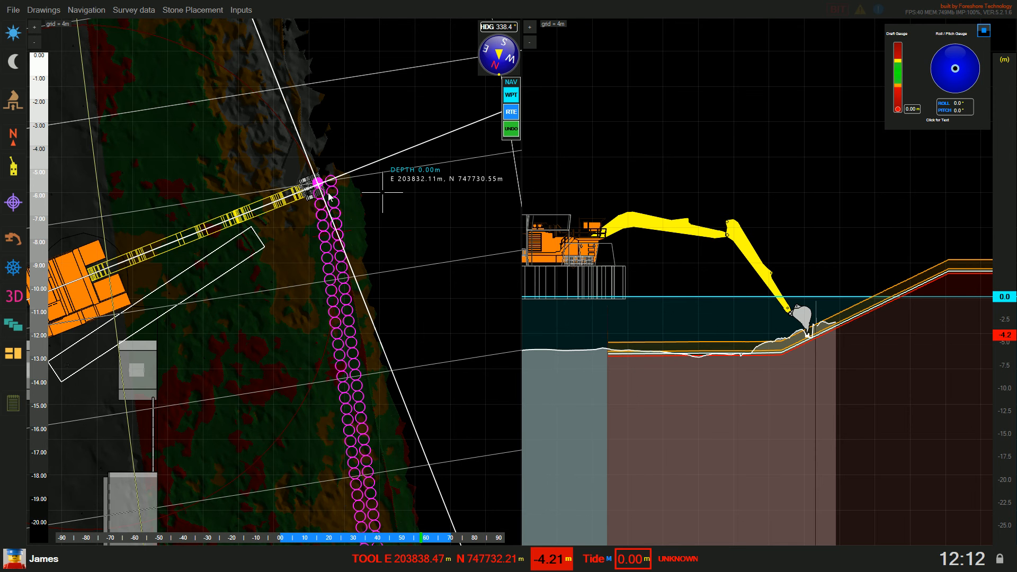
{"action": "scroll", "coordinate": [335, 194], "scroll_direction": "up", "scroll_amount": 2}
{"action": "left_click_drag", "start_coordinate": [335, 194], "coordinate": [287, 225]}
{"action": "scroll", "coordinate": [287, 226], "scroll_direction": "down", "scroll_amount": 2}
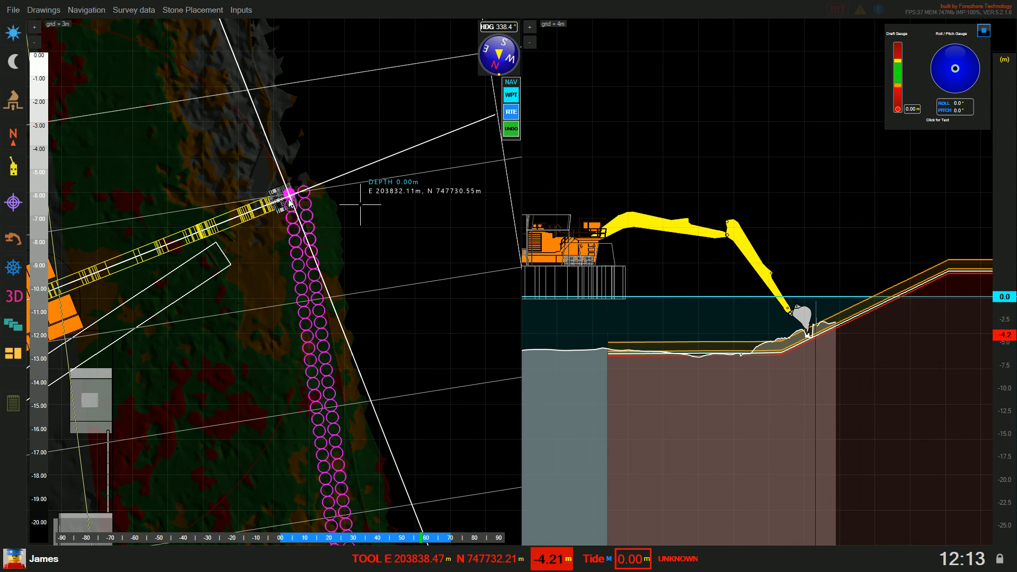
Unlock supervisor access by entering the supervisor PIN
{"action": "left_click", "coordinate": [1001, 558]}
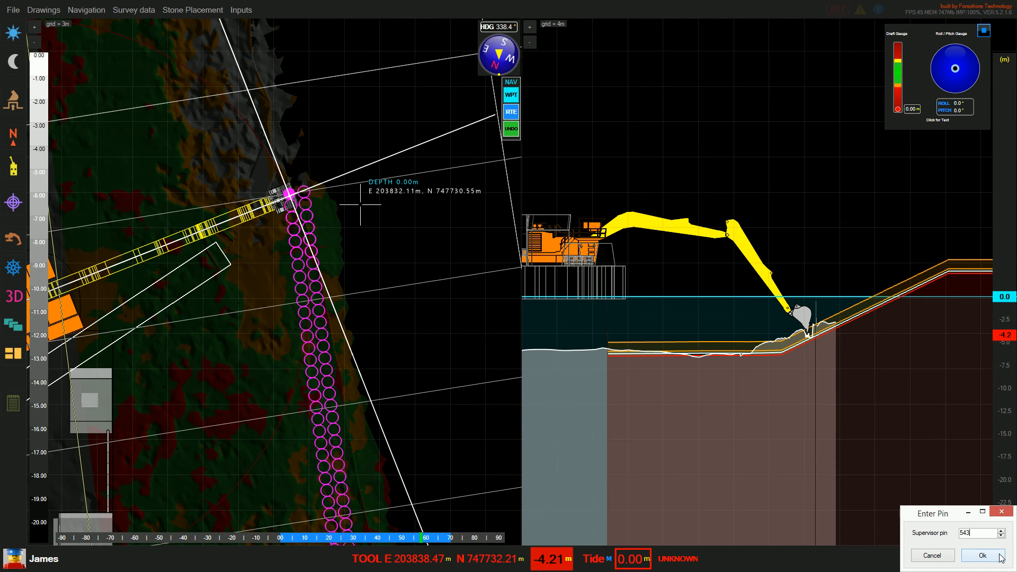
{"action": "left_click", "coordinate": [1000, 555]}
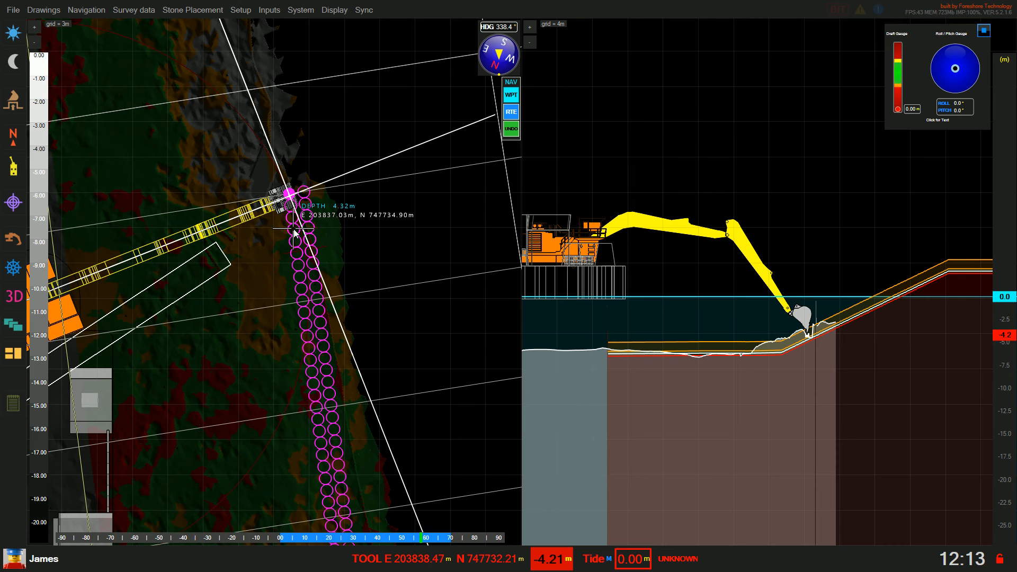
Toggle stone placement on the magenta circles right at the tool
{"action": "right_click", "coordinate": [294, 228]}
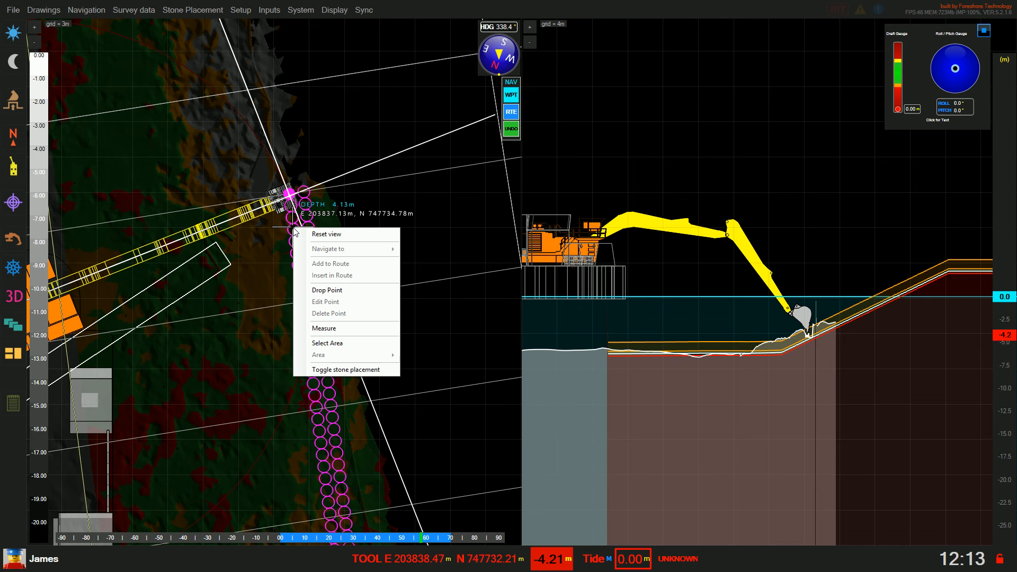
{"action": "left_click", "coordinate": [335, 370]}
{"action": "scroll", "coordinate": [297, 276], "scroll_direction": "up", "scroll_amount": 2}
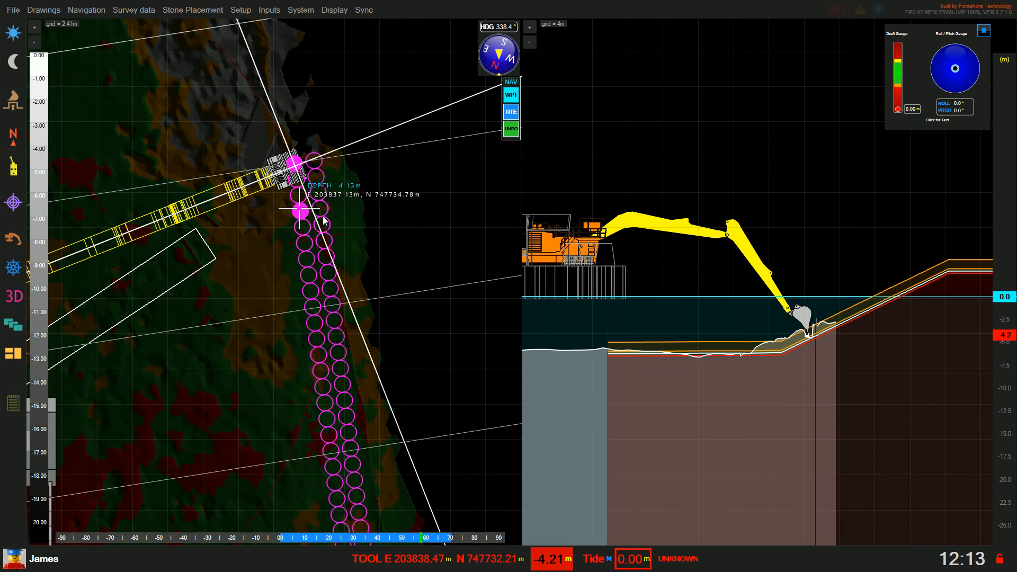
{"action": "right_click", "coordinate": [307, 203]}
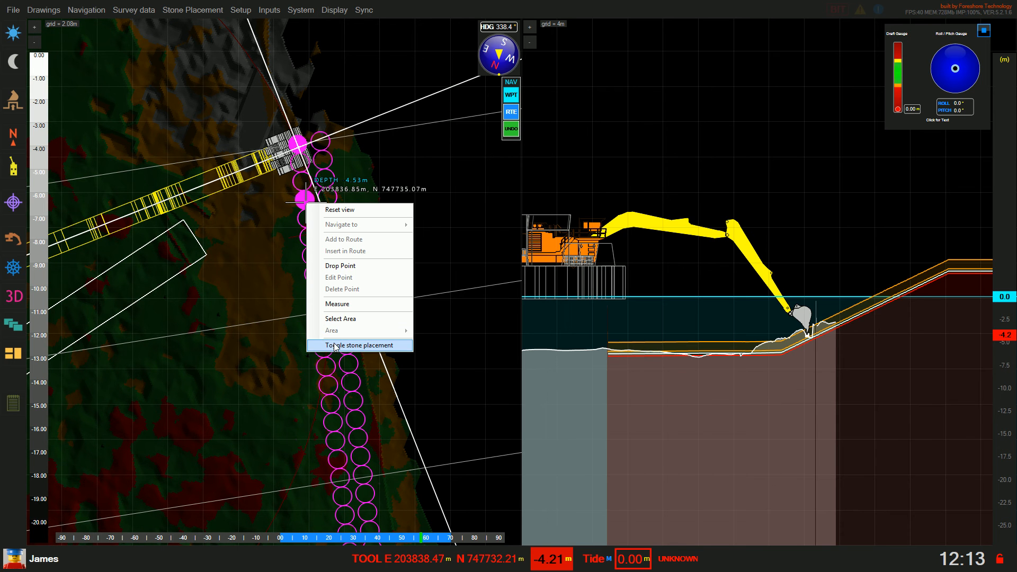
{"action": "left_click", "coordinate": [335, 347]}
{"action": "right_click", "coordinate": [304, 203]}
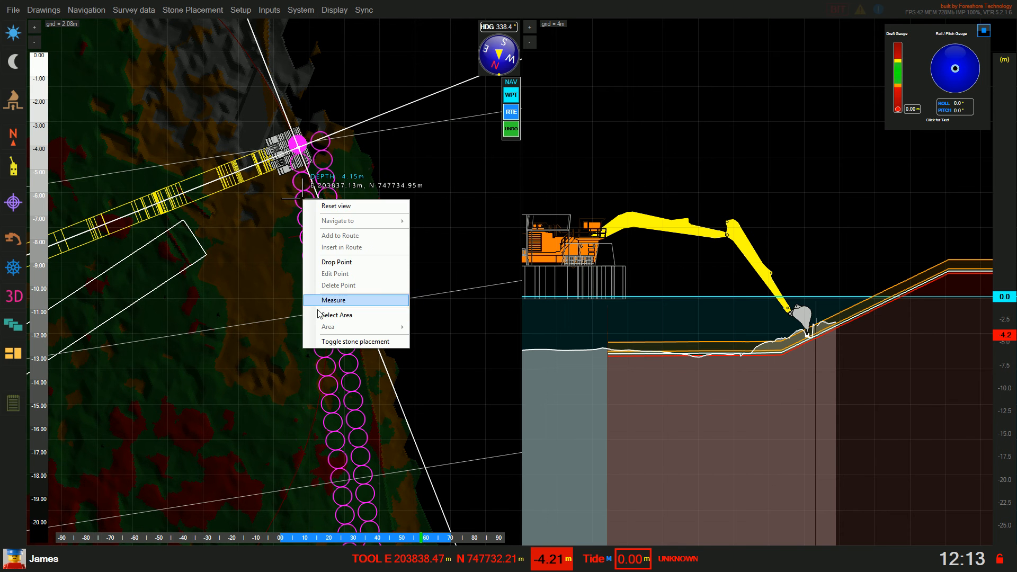
{"action": "left_click", "coordinate": [334, 339]}
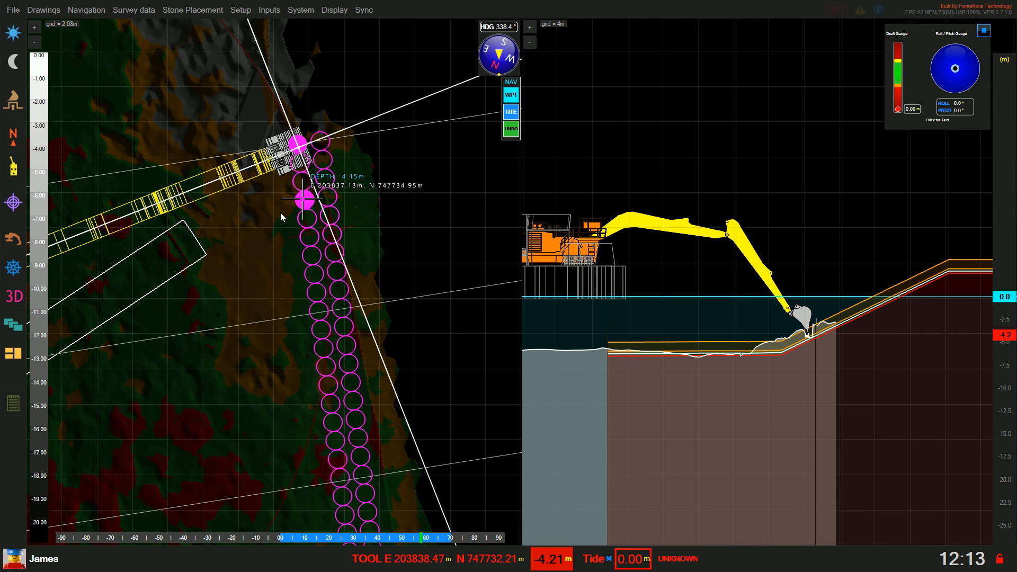
Toggle placement on the upper circles of the magenta grid so they show filled
{"action": "right_click", "coordinate": [302, 143]}
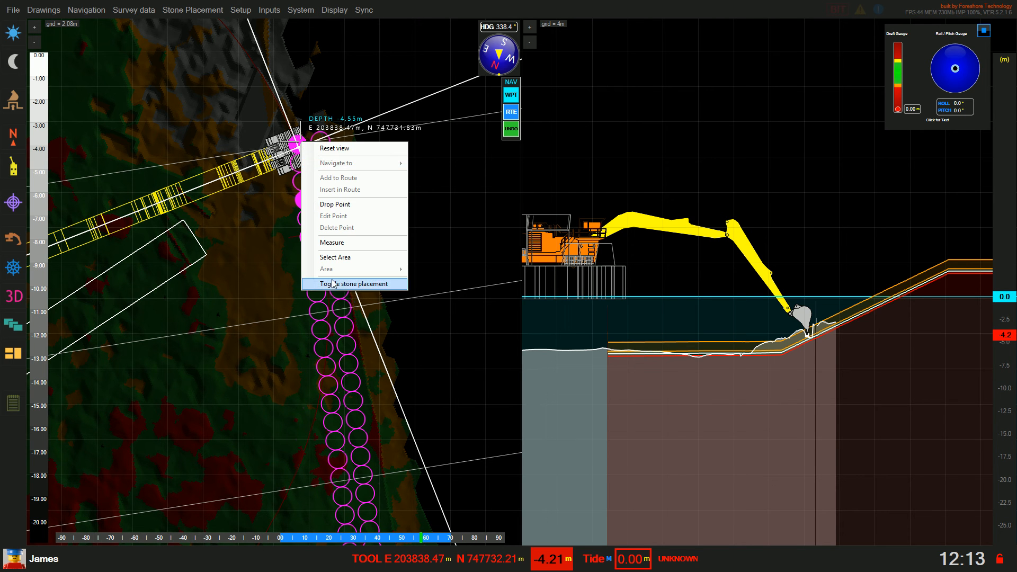
{"action": "left_click", "coordinate": [333, 284]}
{"action": "right_click", "coordinate": [302, 148]}
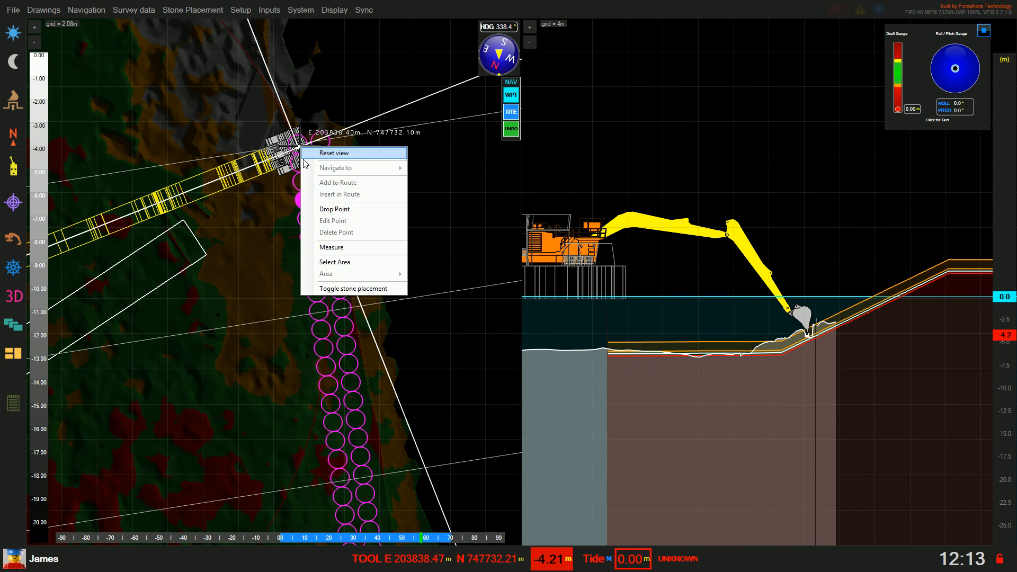
{"action": "left_click", "coordinate": [333, 287]}
{"action": "right_click", "coordinate": [304, 168]}
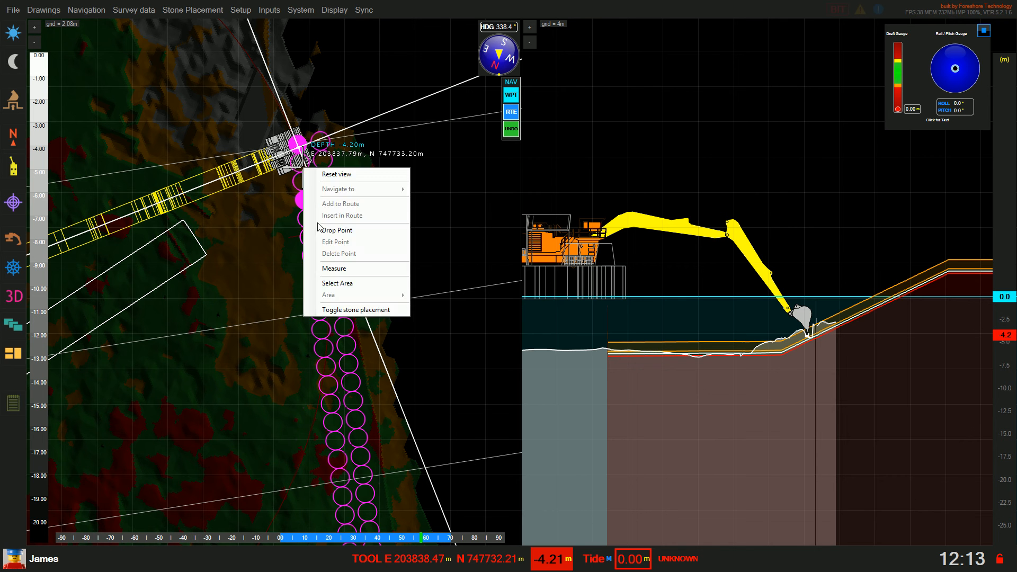
{"action": "left_click", "coordinate": [335, 313]}
{"action": "right_click", "coordinate": [303, 178]}
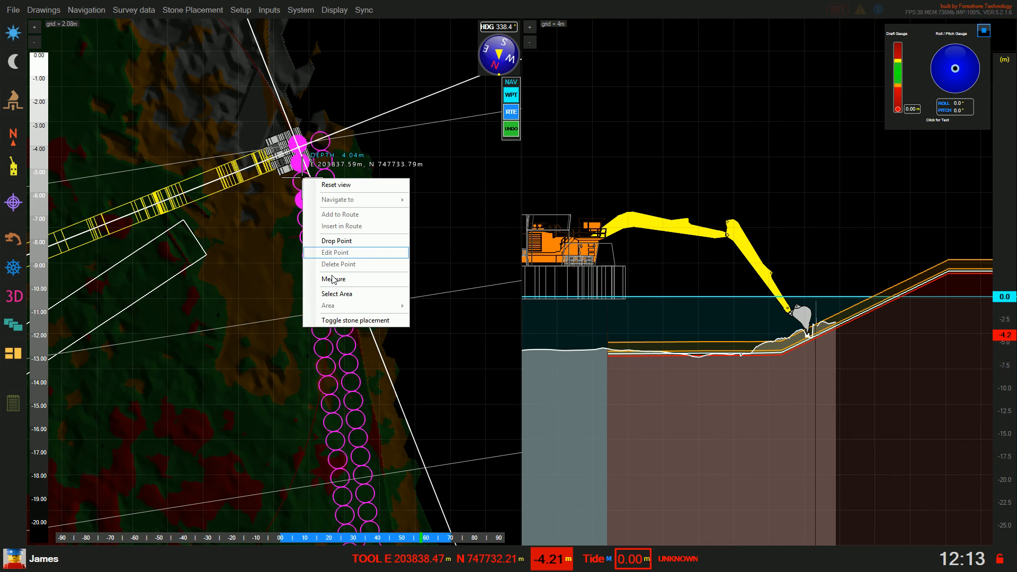
{"action": "left_click", "coordinate": [339, 320]}
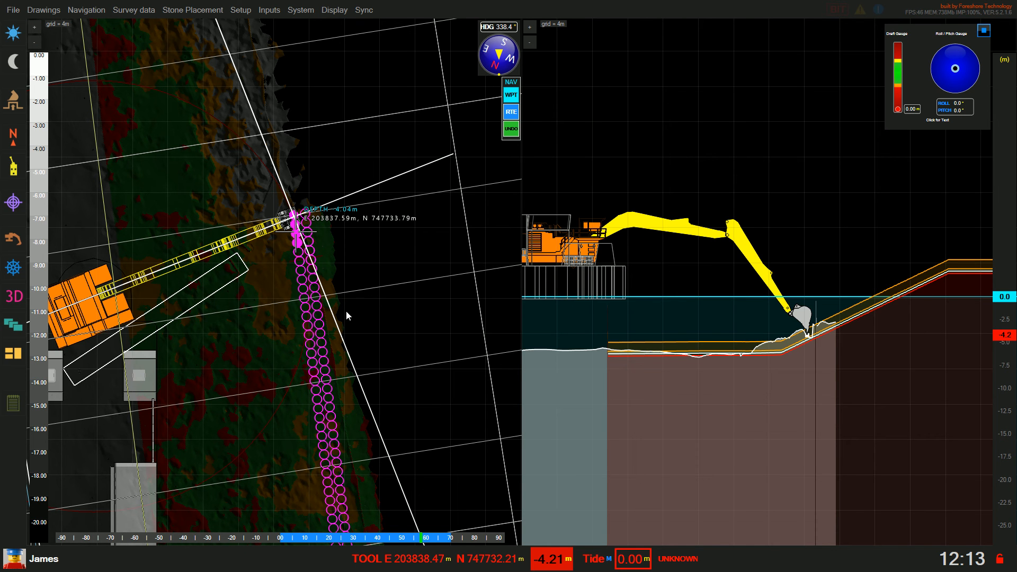
Switch the active drawing to DEMO-LAYER and zoom out to frame its hexagons and squares
{"action": "left_click", "coordinate": [214, 10]}
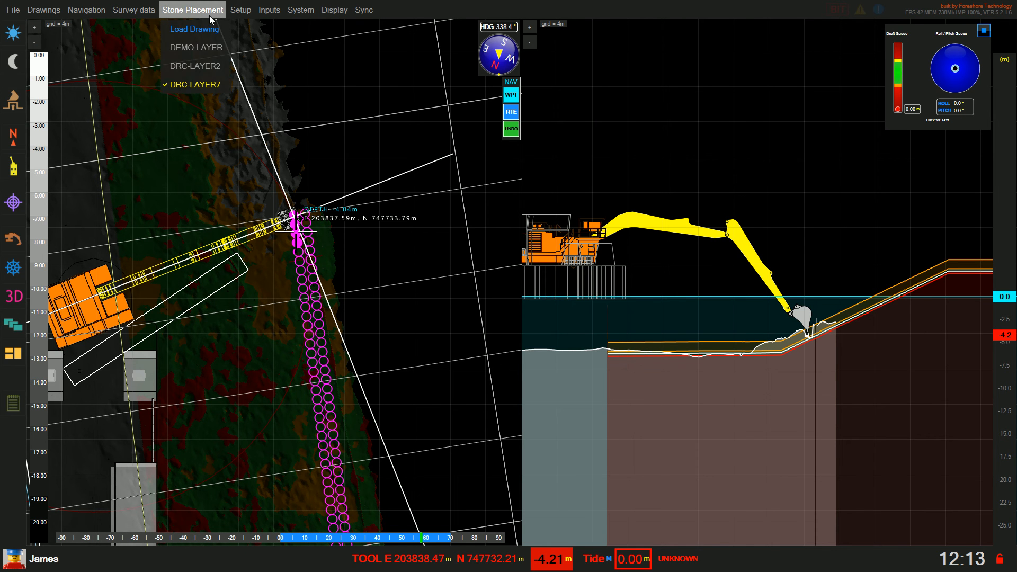
{"action": "left_click", "coordinate": [202, 50]}
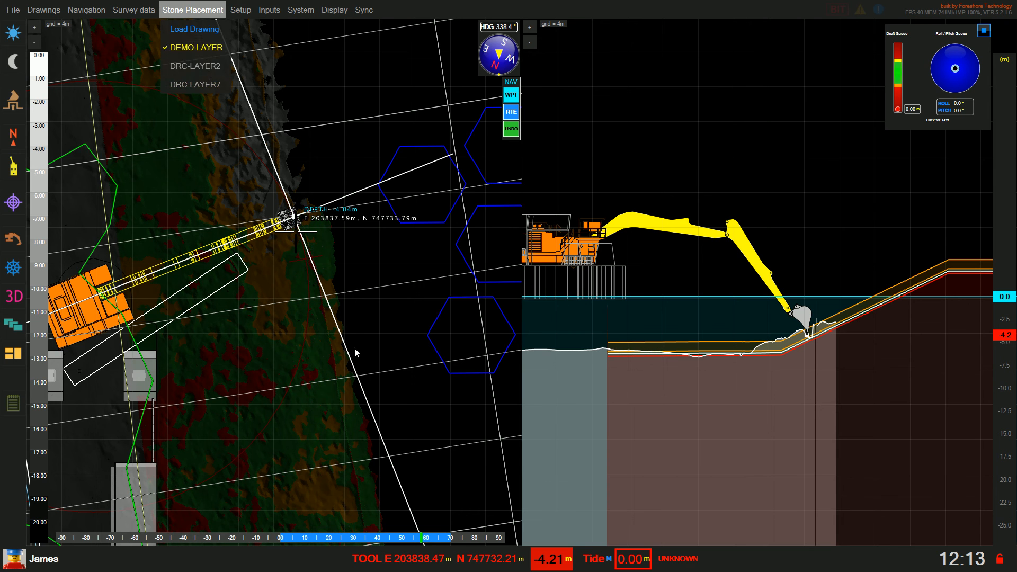
{"action": "scroll", "coordinate": [349, 249], "scroll_direction": "down", "scroll_amount": 5}
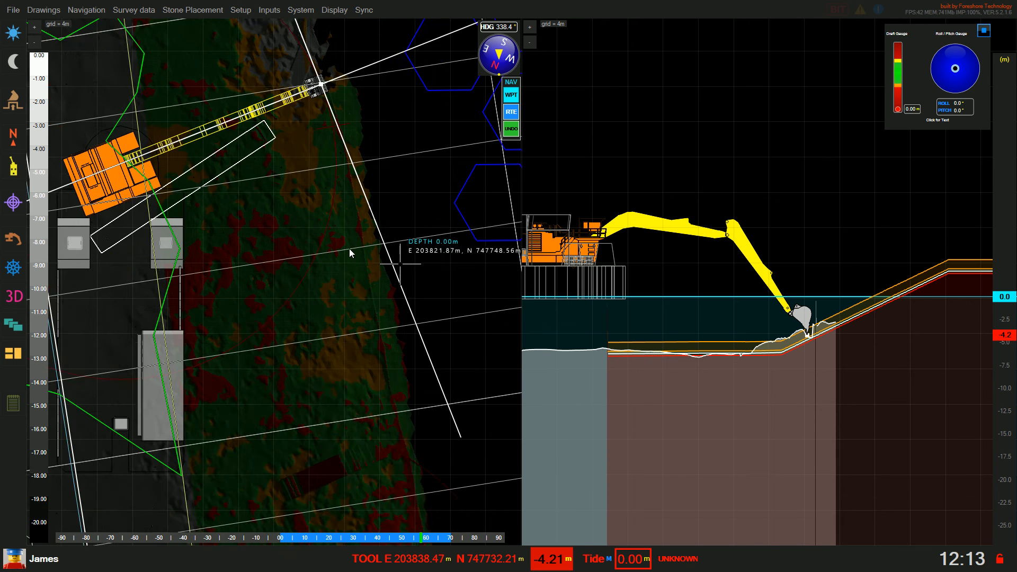
{"action": "left_click_drag", "start_coordinate": [341, 287], "coordinate": [294, 298]}
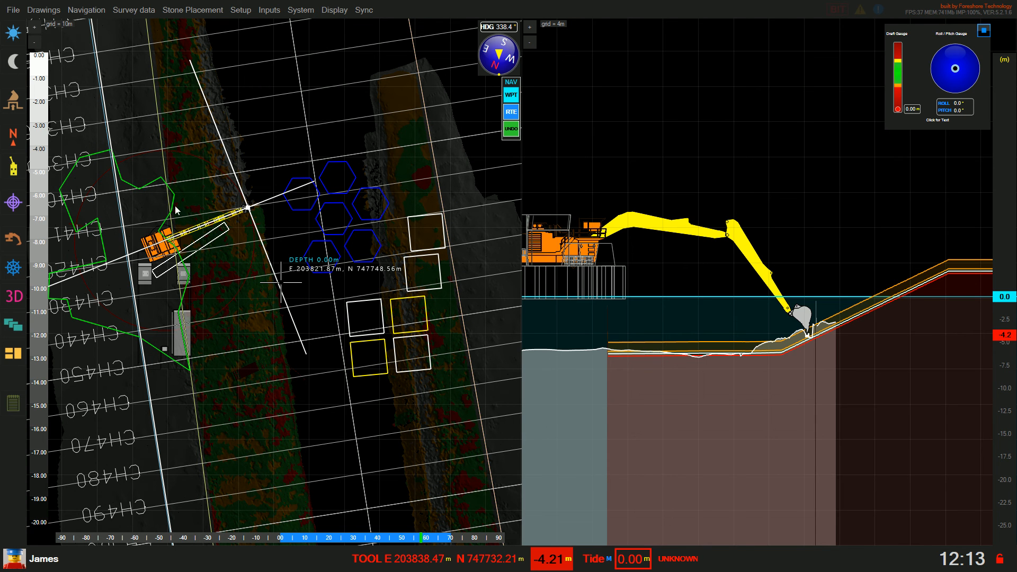
{"action": "right_click", "coordinate": [117, 214]}
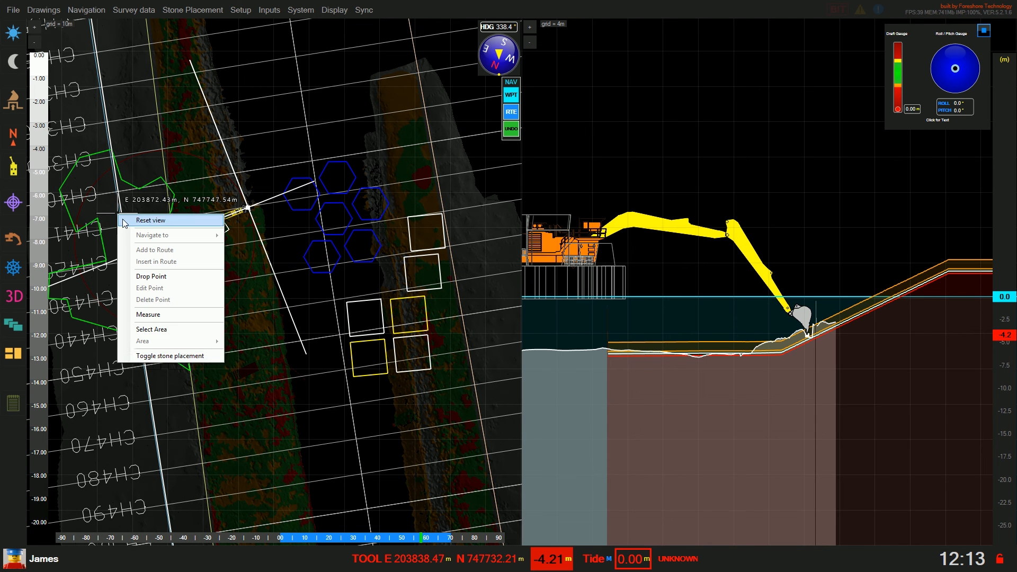
Toggle the green outlined area to placed and back to an outline
{"action": "left_click", "coordinate": [172, 356]}
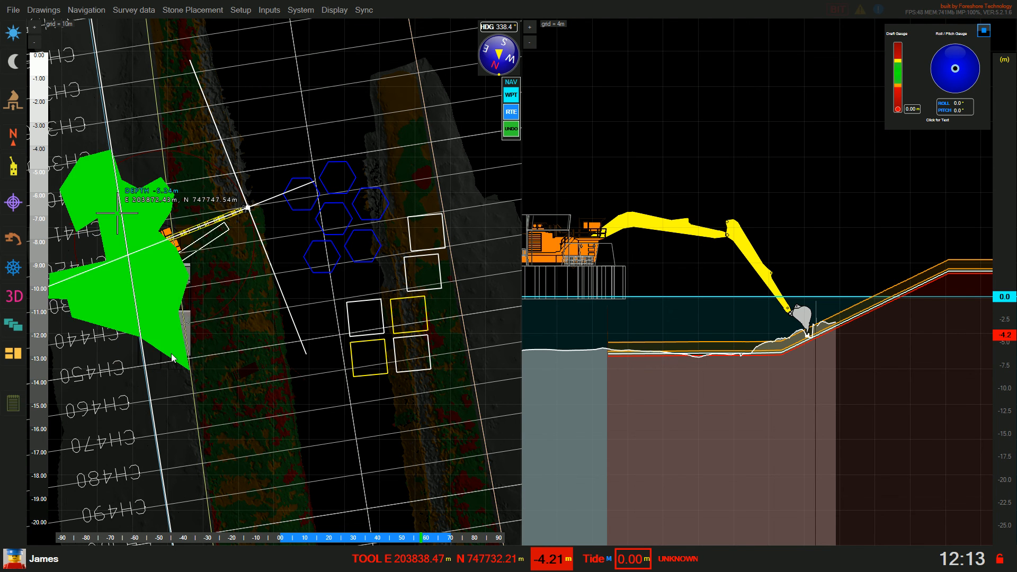
{"action": "left_click_drag", "start_coordinate": [217, 291], "coordinate": [300, 284]}
{"action": "right_click", "coordinate": [192, 215]}
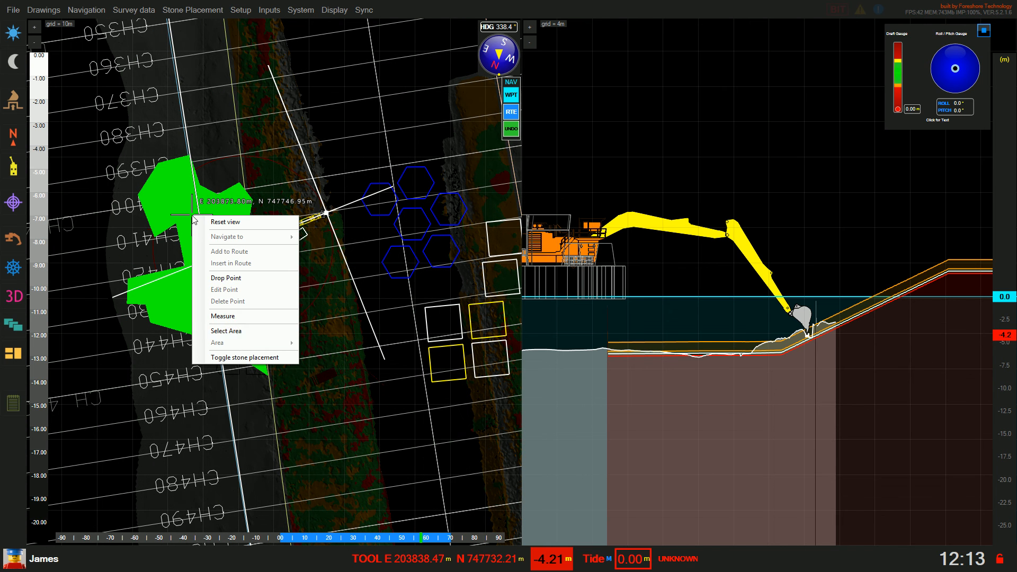
{"action": "left_click", "coordinate": [246, 358]}
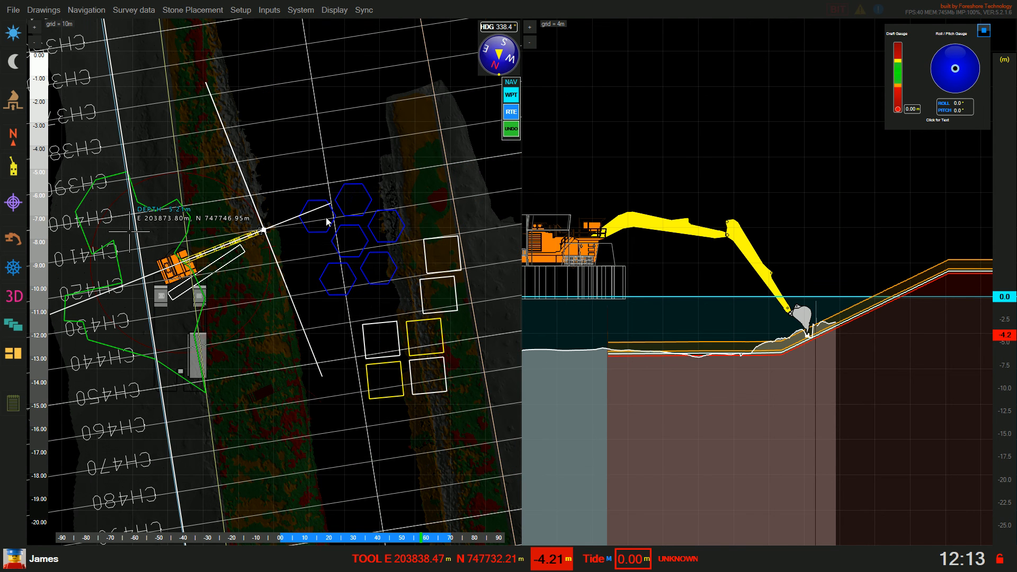
Fill three blue hexagons as placed stones
{"action": "right_click", "coordinate": [326, 217]}
{"action": "left_click", "coordinate": [381, 358]}
{"action": "right_click", "coordinate": [365, 210]}
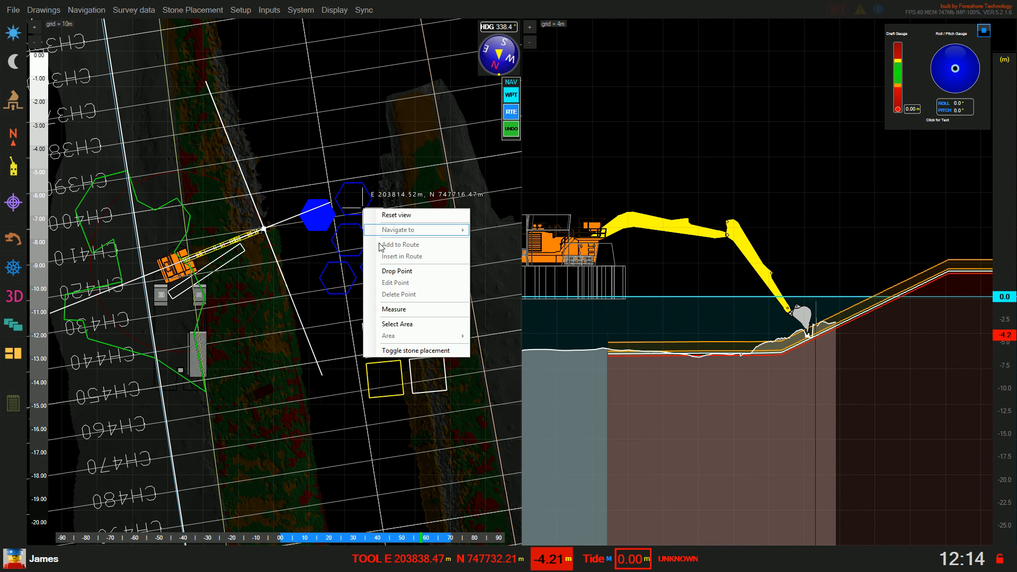
{"action": "left_click", "coordinate": [408, 350]}
{"action": "right_click", "coordinate": [389, 227]}
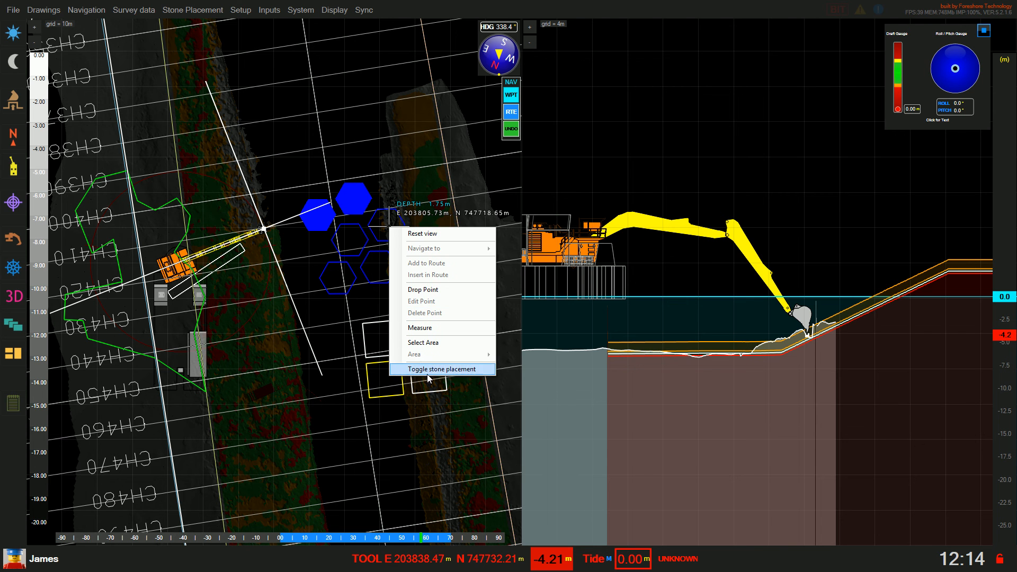
{"action": "left_click", "coordinate": [424, 369]}
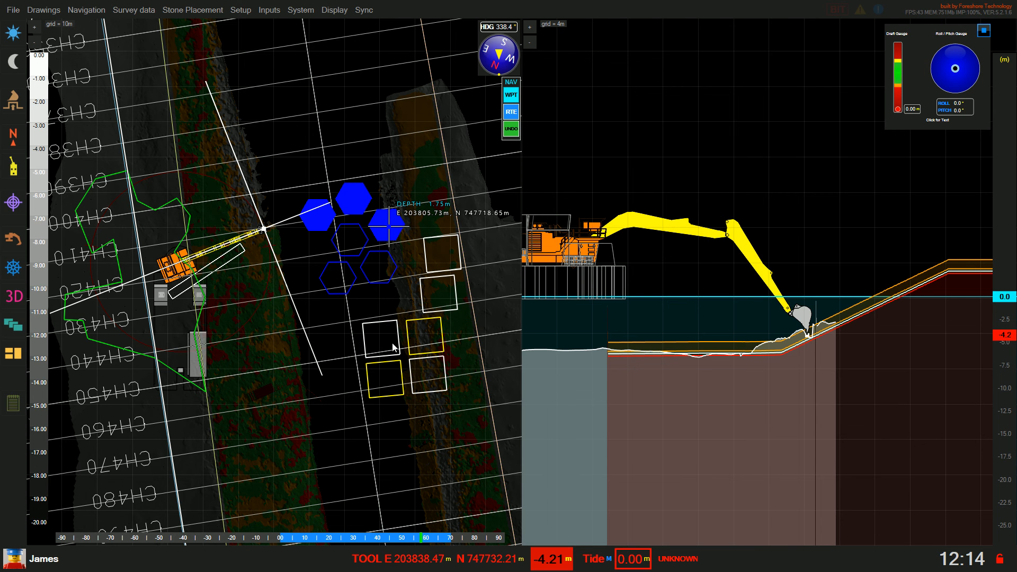
Fill two yellow squares as placed stones
{"action": "right_click", "coordinate": [413, 336]}
{"action": "left_click", "coordinate": [440, 476]}
{"action": "right_click", "coordinate": [393, 380]}
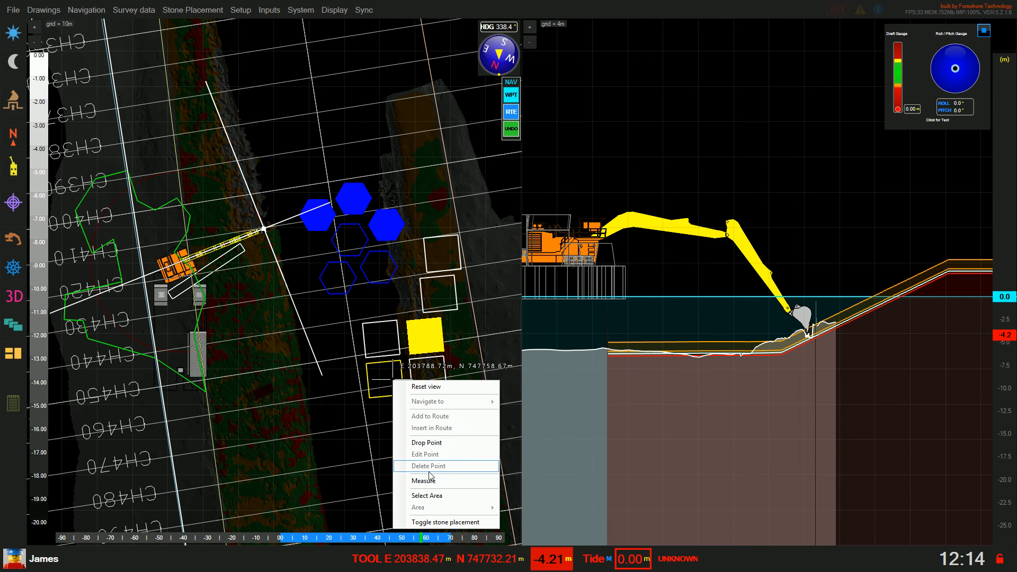
{"action": "left_click", "coordinate": [418, 519]}
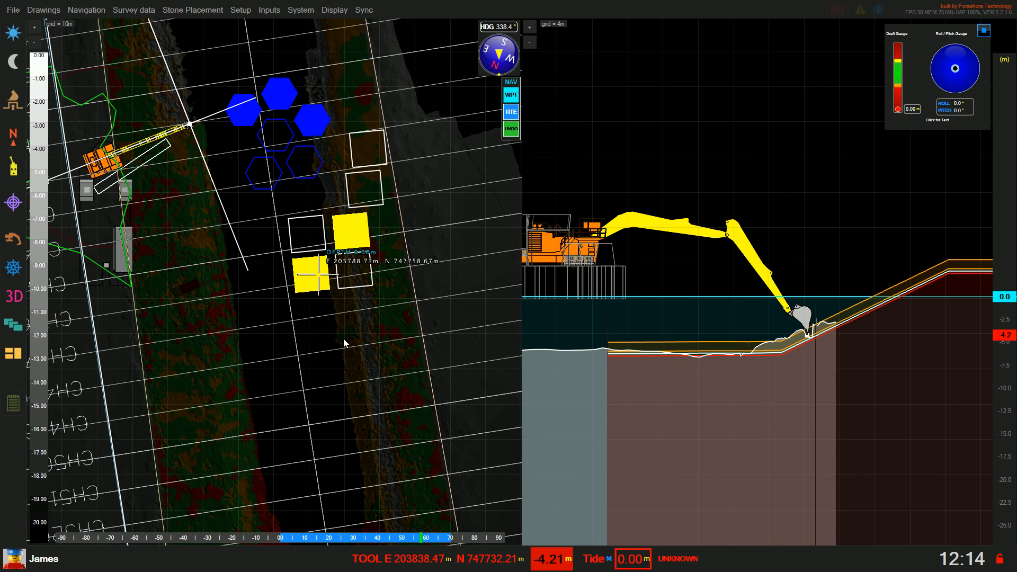
{"action": "scroll", "coordinate": [343, 339], "scroll_direction": "down", "scroll_amount": 2}
{"action": "left_click_drag", "start_coordinate": [283, 307], "coordinate": [321, 344]}
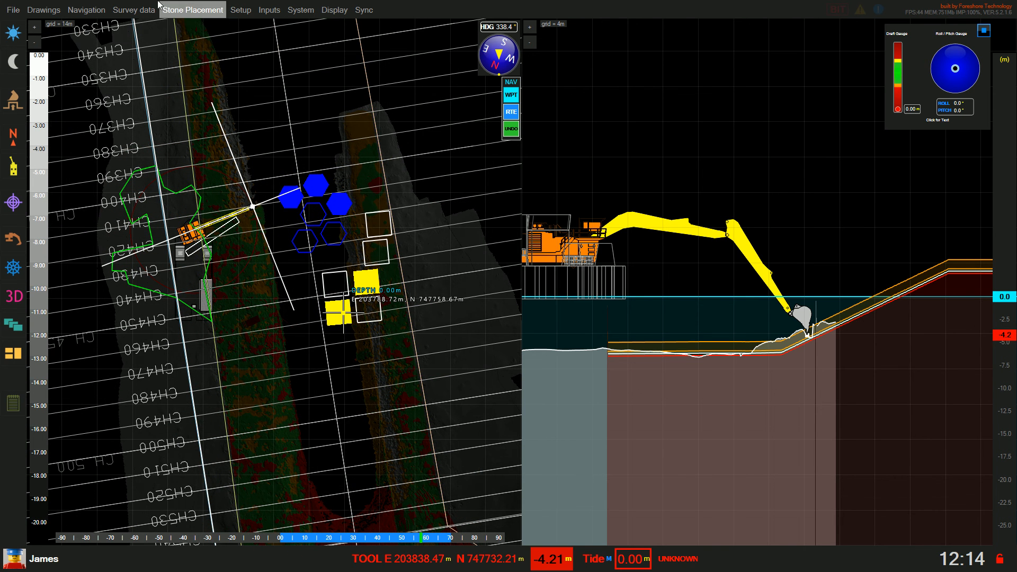
{"action": "left_click", "coordinate": [185, 9]}
{"action": "left_click", "coordinate": [195, 66]}
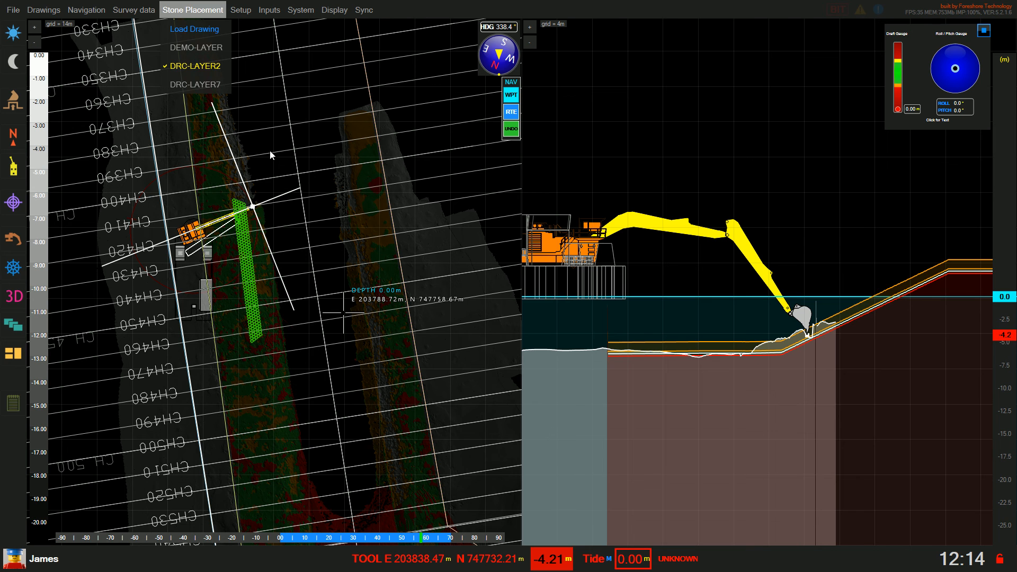
{"action": "left_click", "coordinate": [269, 228]}
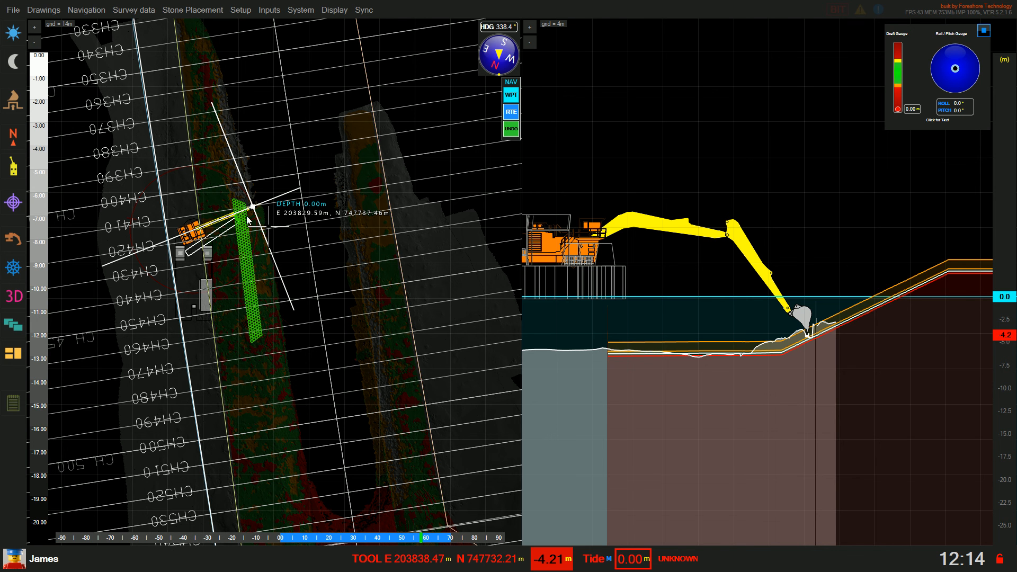
{"action": "left_click", "coordinate": [211, 11]}
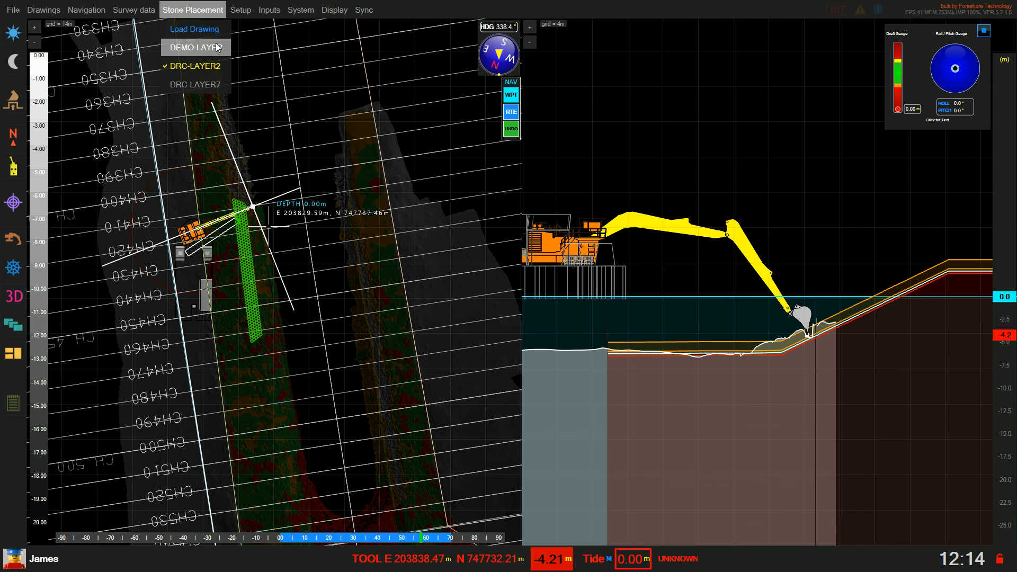
{"action": "left_click", "coordinate": [217, 48]}
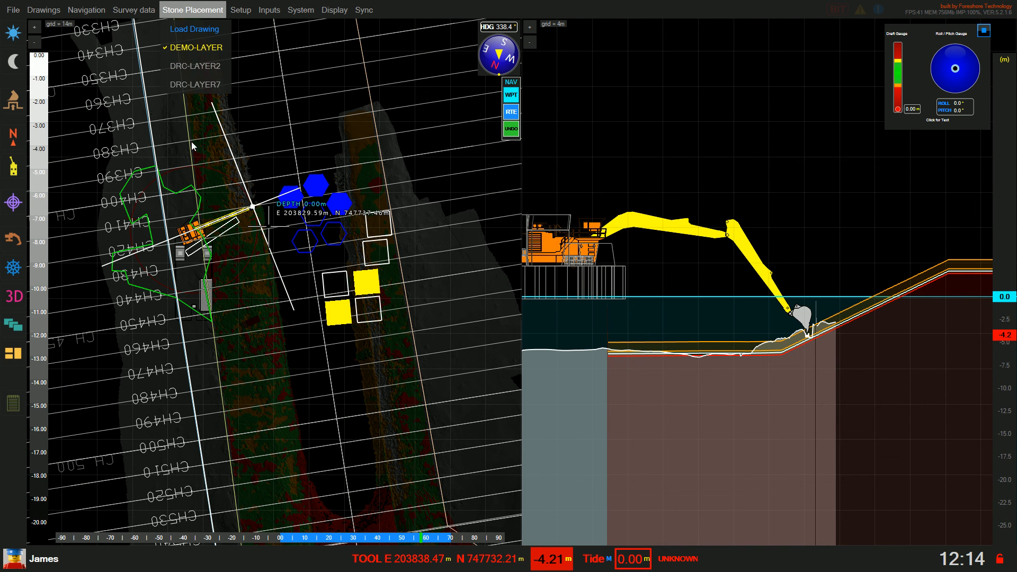
{"action": "left_click", "coordinate": [207, 161]}
{"action": "right_click", "coordinate": [169, 222]}
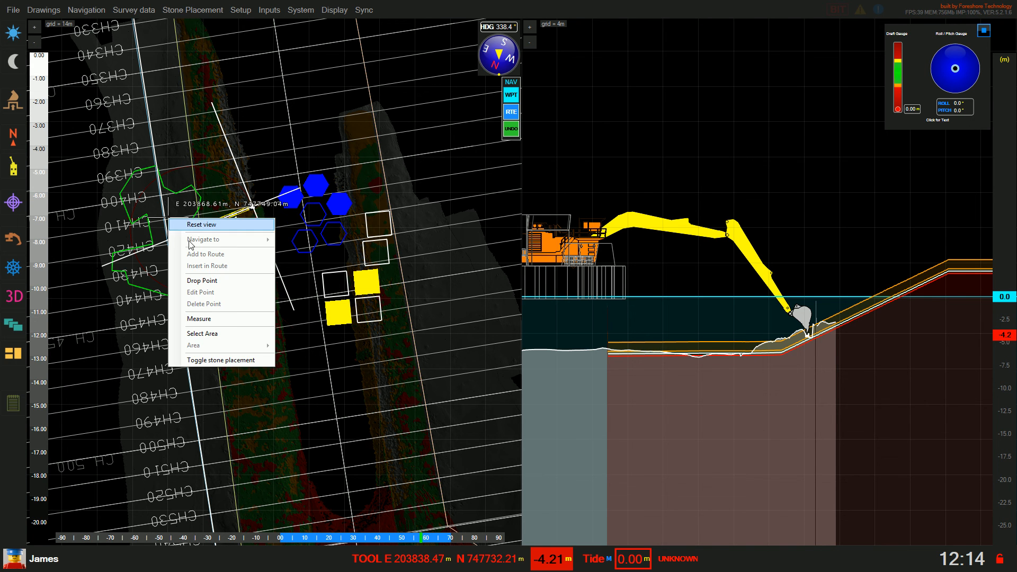
{"action": "left_click", "coordinate": [214, 365]}
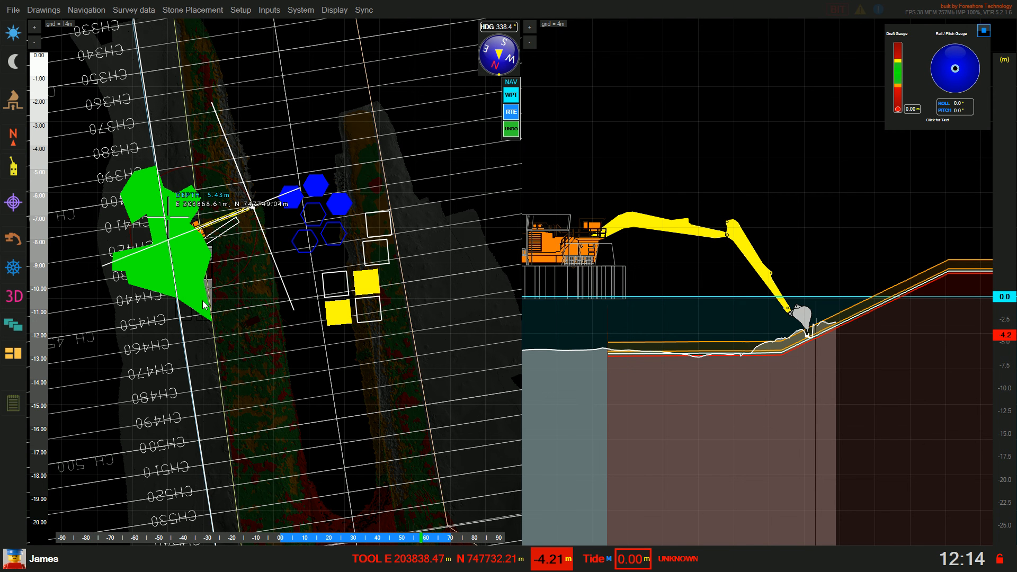
{"action": "right_click", "coordinate": [201, 280]}
{"action": "left_click", "coordinate": [245, 419]}
{"action": "scroll", "coordinate": [298, 402], "scroll_direction": "down", "scroll_amount": 3}
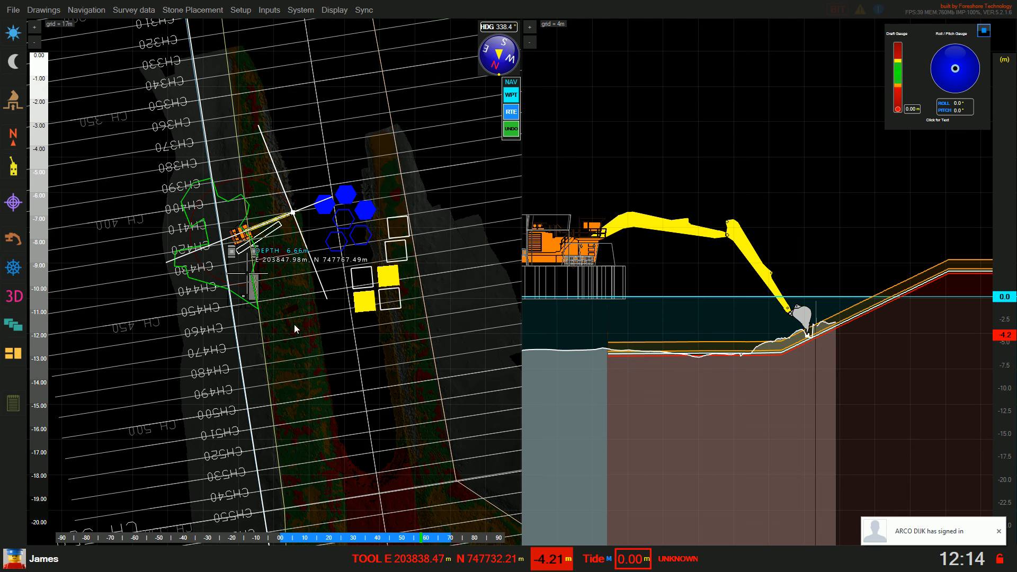
Uncheck DEMO-LAYER in the Stone Placement drawing list
{"action": "left_click", "coordinate": [220, 12]}
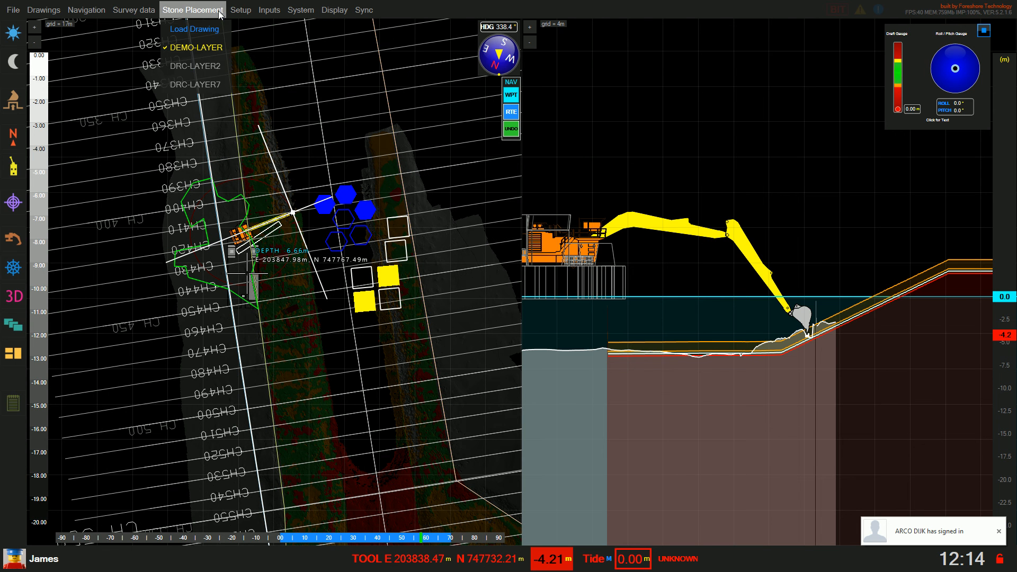
{"action": "left_click", "coordinate": [182, 49]}
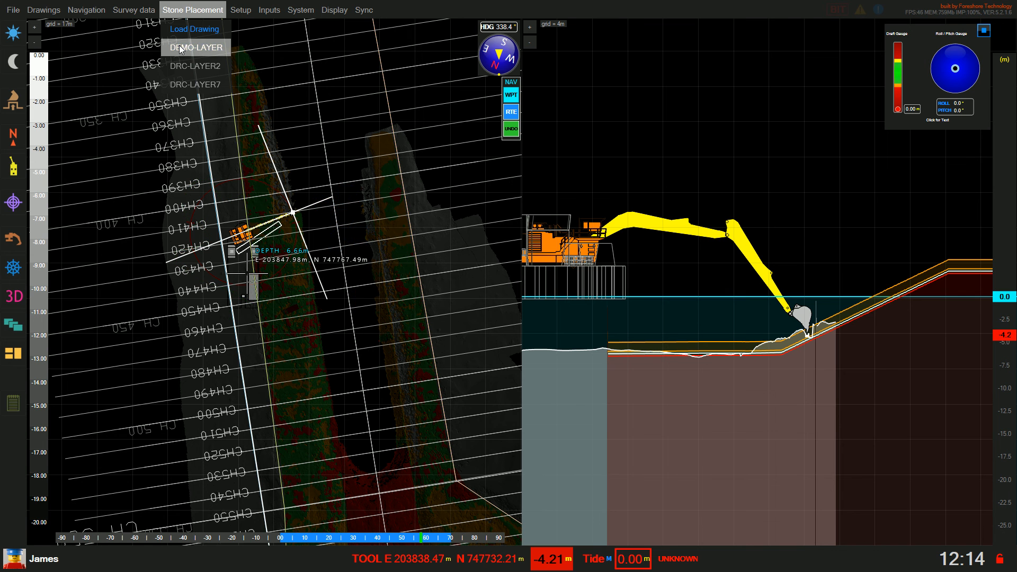
{"action": "left_click", "coordinate": [317, 160]}
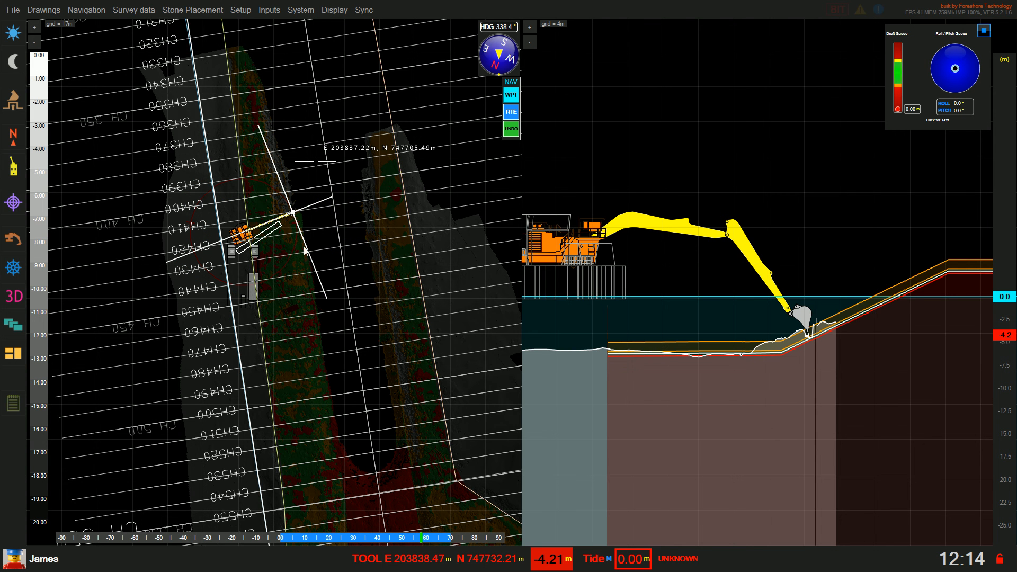
Zoom the plan view in and out, then recheck the Stone Placement list without changes
{"action": "scroll", "coordinate": [302, 233], "scroll_direction": "up", "scroll_amount": 5}
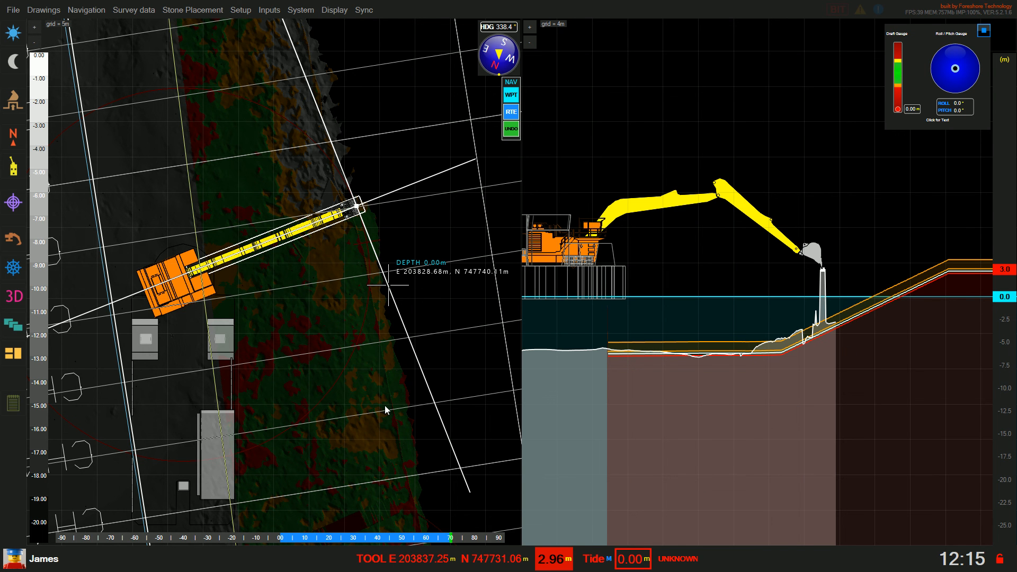
{"action": "scroll", "coordinate": [384, 405], "scroll_direction": "down", "scroll_amount": 3}
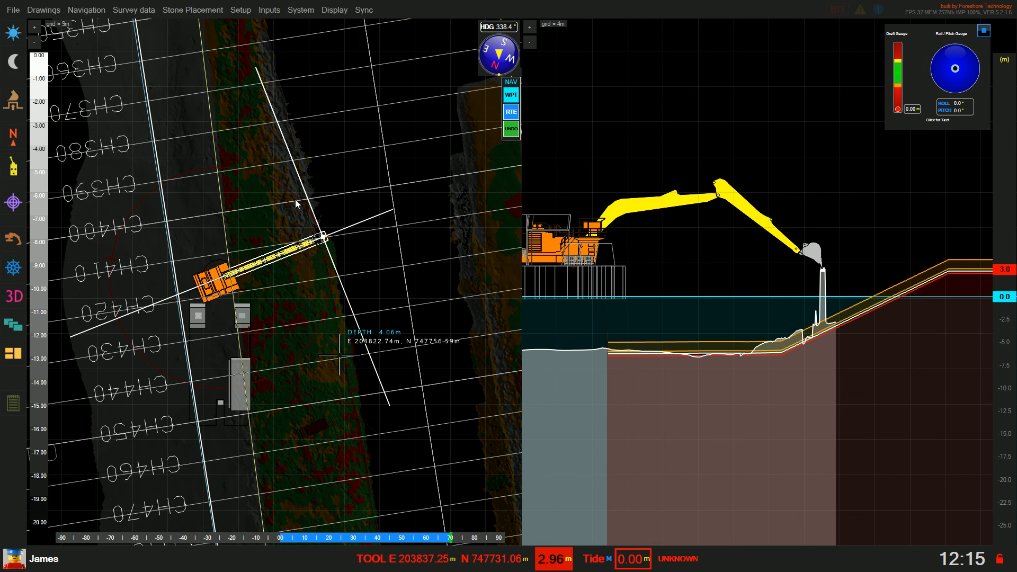
{"action": "left_click", "coordinate": [178, 5]}
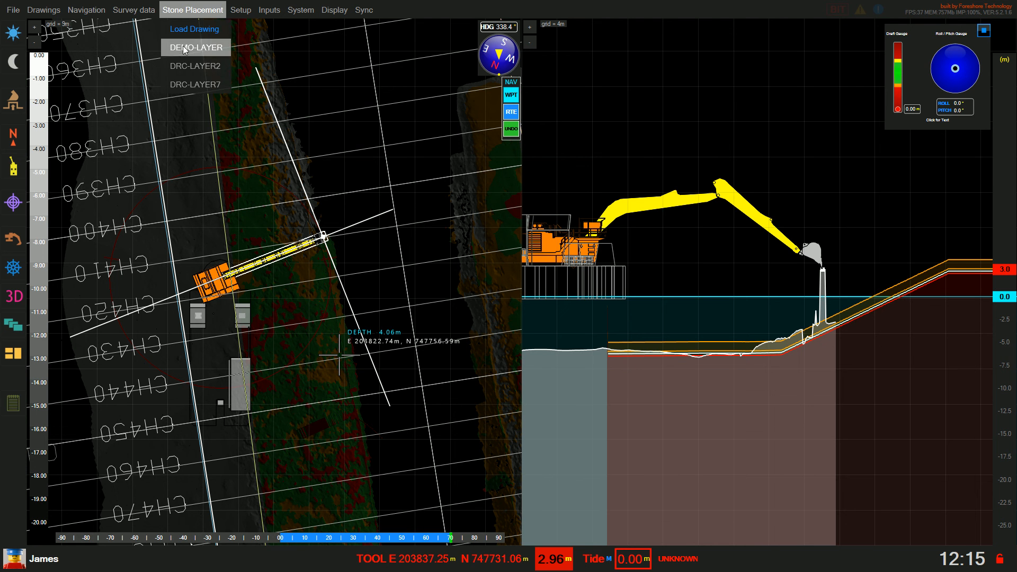
{"action": "left_click", "coordinate": [319, 114]}
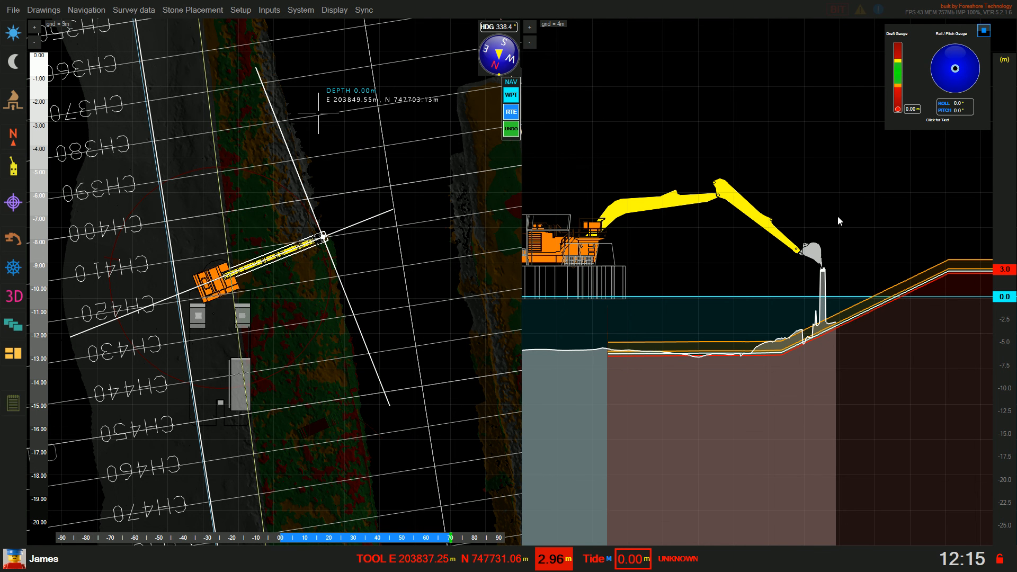